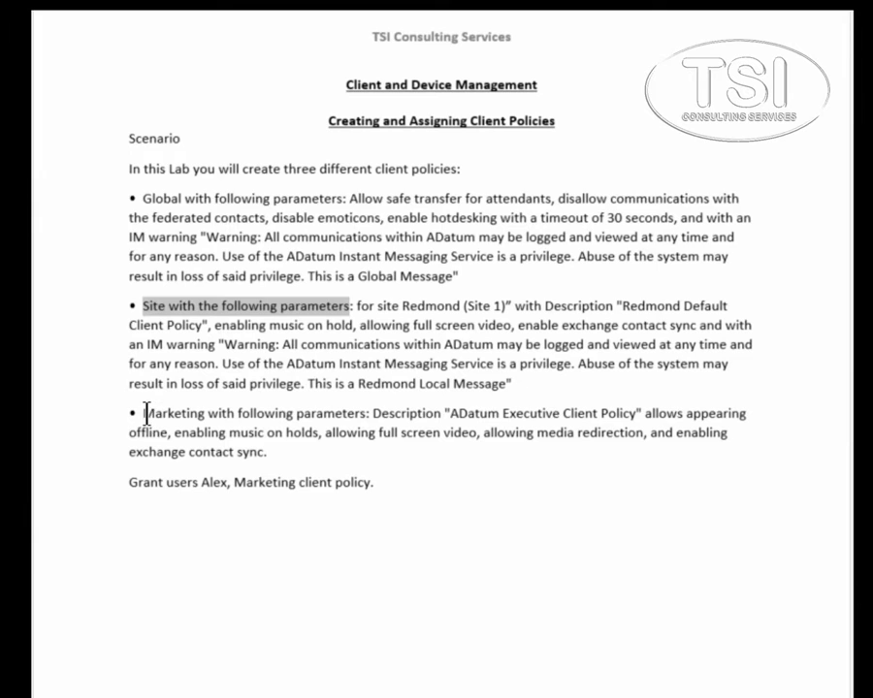
Step: Highlight the Marketing policy bullet and the grant line in the Word lab brief
{"action": "left_click_drag", "start_coordinate": [143, 414], "coordinate": [336, 414]}
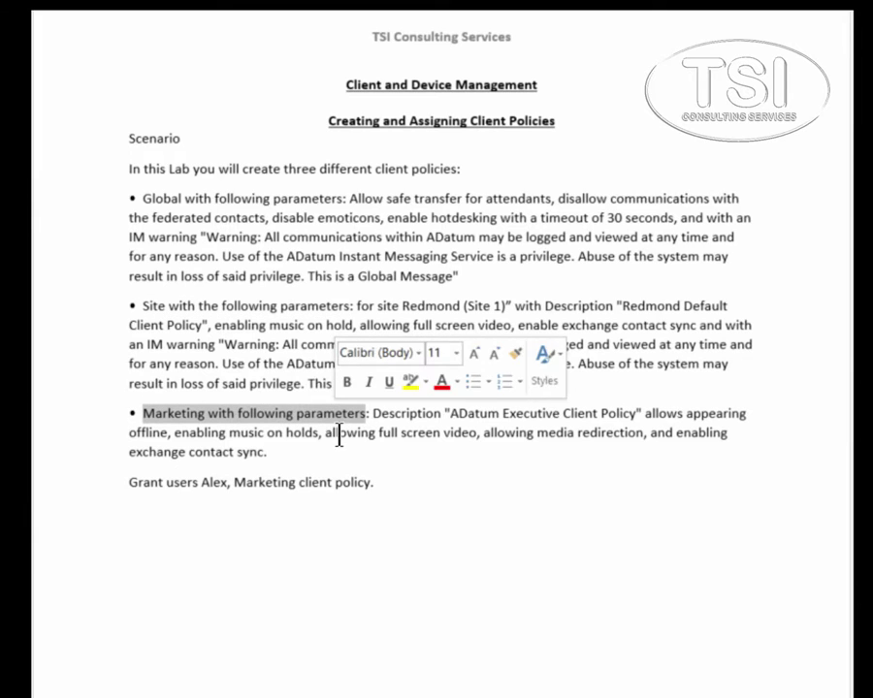
{"action": "left_click_drag", "start_coordinate": [130, 482], "coordinate": [376, 485]}
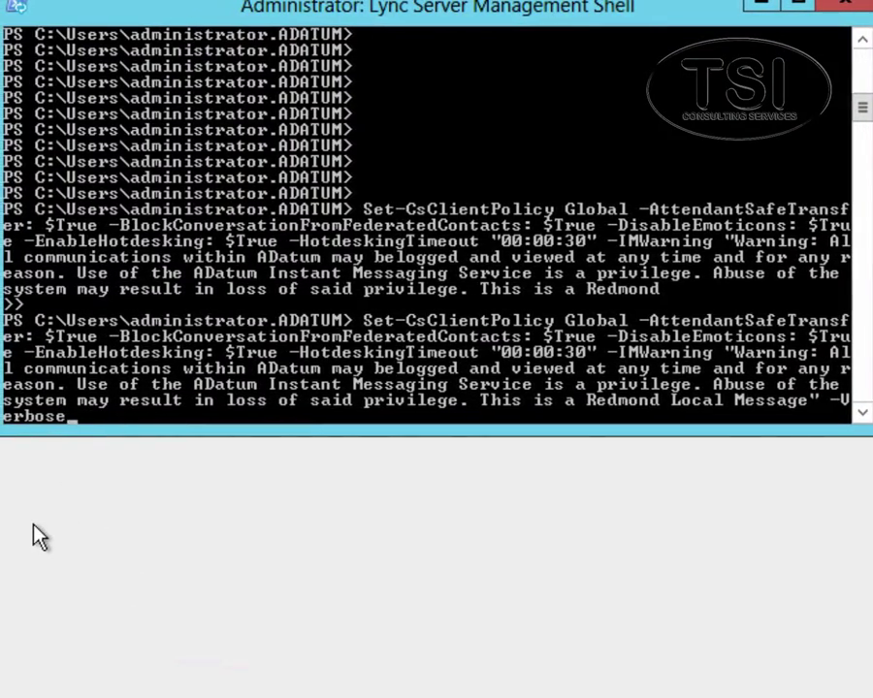
Step: Apply the Global client policy update and create the tag:Marketing client policy with -Verbose
{"action": "key", "text": "Return"}
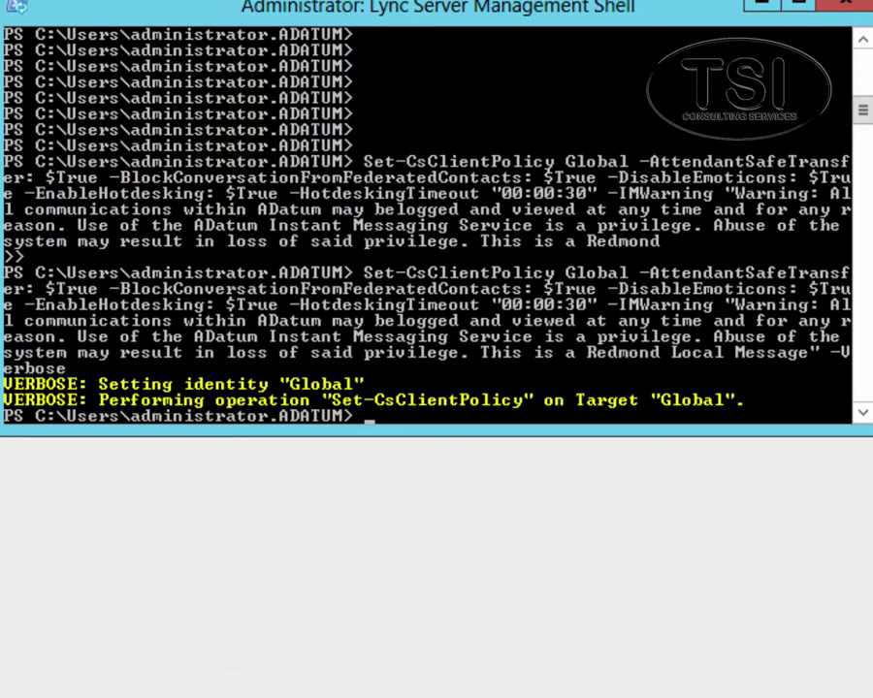
{"action": "type", "text": "New-CsClientPolicy tag:Marketing -Verbose"}
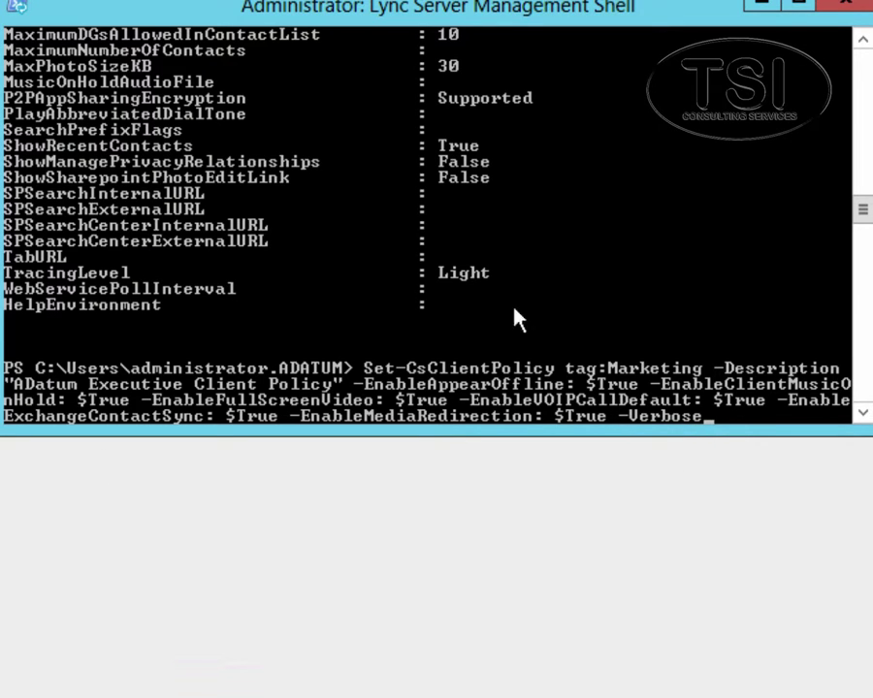
{"action": "key", "text": "Return"}
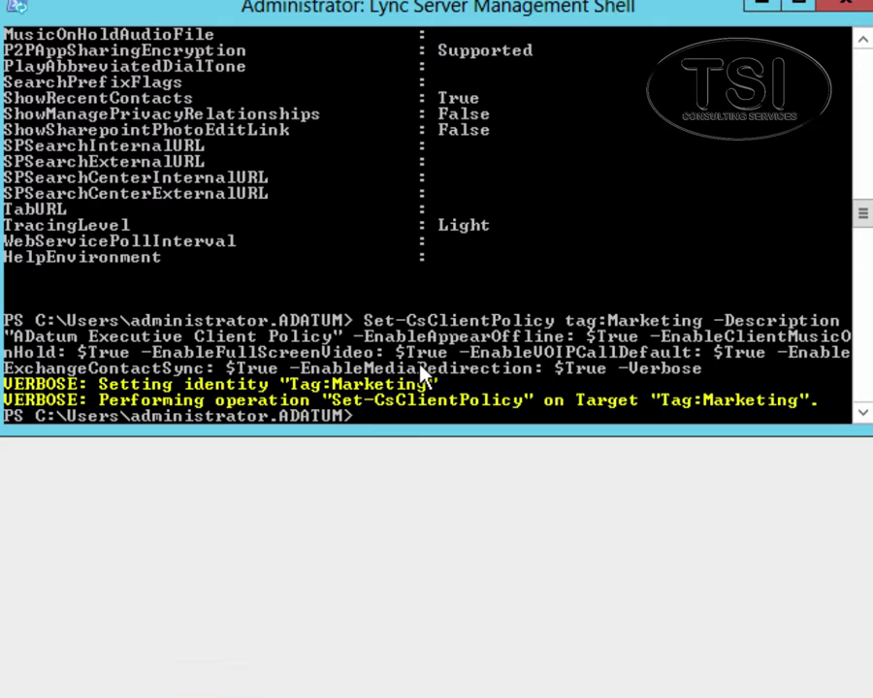
{"action": "type", "text": "get-csclien"}
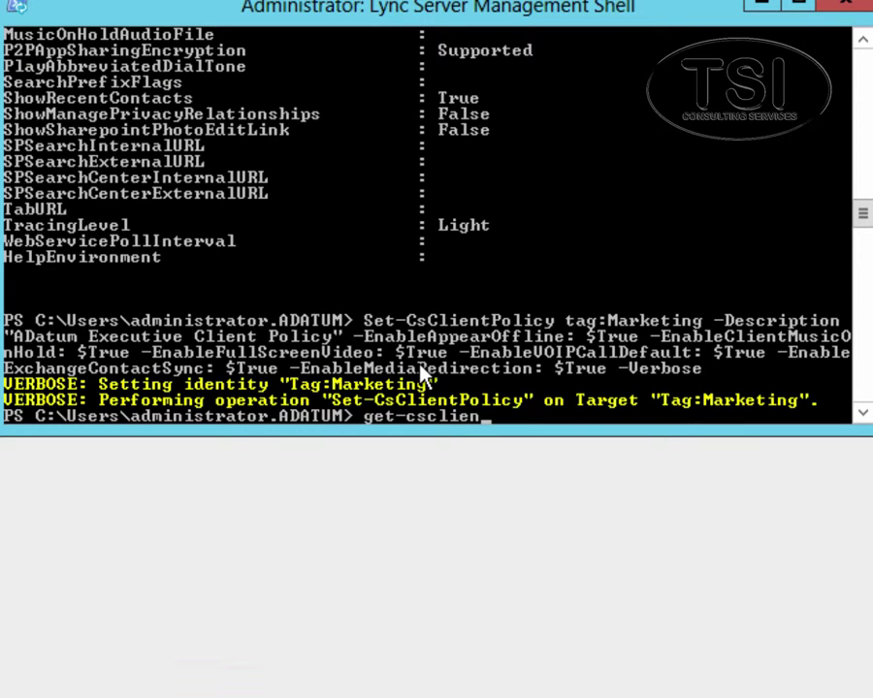
Step: List all client policies with Get-CsClientPolicy, then grant tag:Marketing to the lab user
{"action": "key", "text": "Tab"}
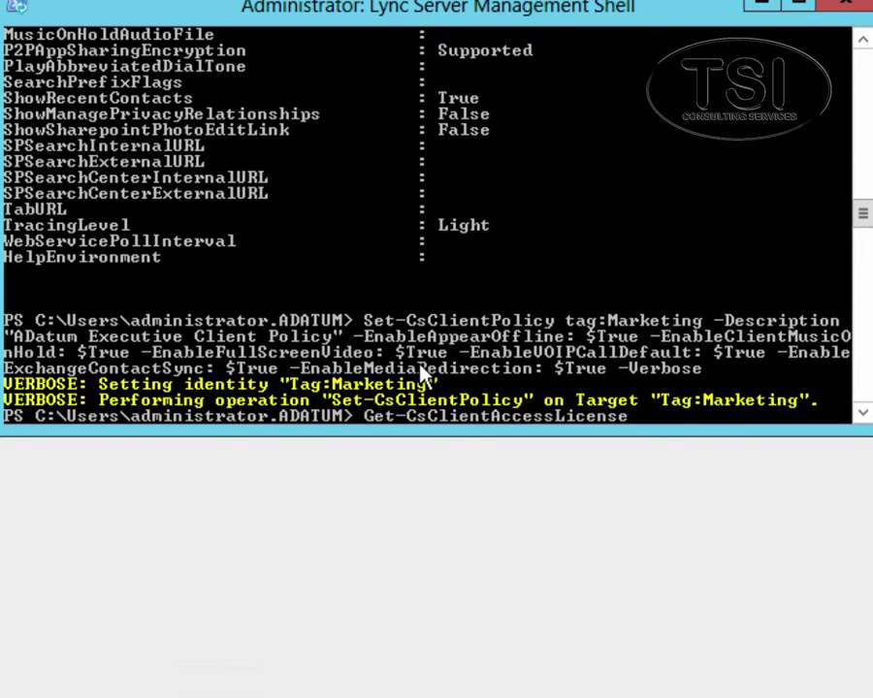
{"action": "key", "text": "BackSpace"}
{"action": "key", "text": "BackSpace"}
{"action": "key", "text": "BackSpace"}
{"action": "key", "text": "BackSpace"}
{"action": "key", "text": "BackSpace"}
{"action": "key", "text": "BackSpace"}
{"action": "key", "text": "BackSpace"}
{"action": "key", "text": "BackSpace"}
{"action": "key", "text": "BackSpace"}
{"action": "key", "text": "BackSpace"}
{"action": "key", "text": "BackSpace"}
{"action": "key", "text": "BackSpace"}
{"action": "key", "text": "BackSpace"}
{"action": "key", "text": "BackSpace"}
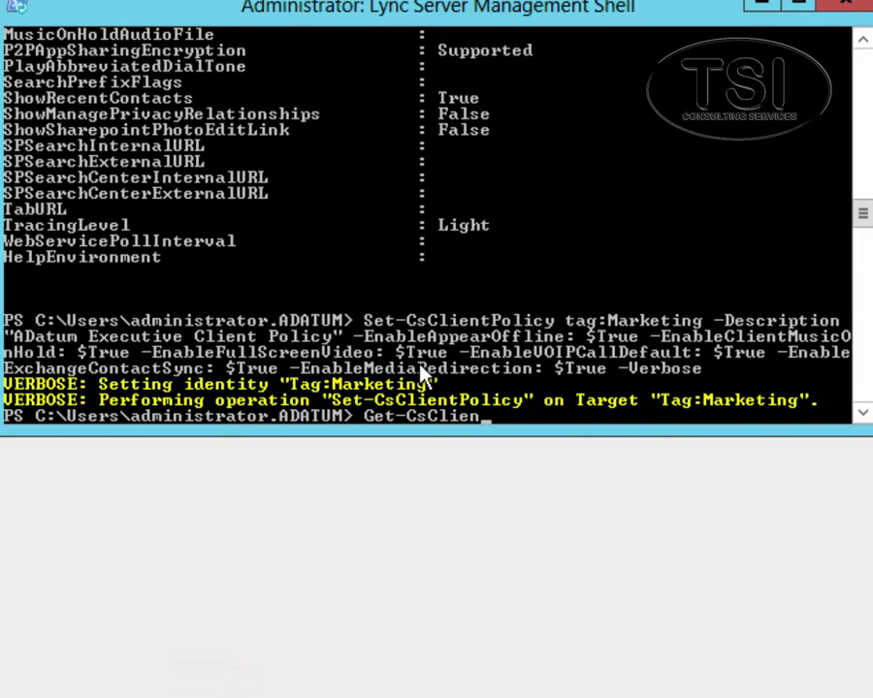
{"action": "type", "text": "tPolicy"}
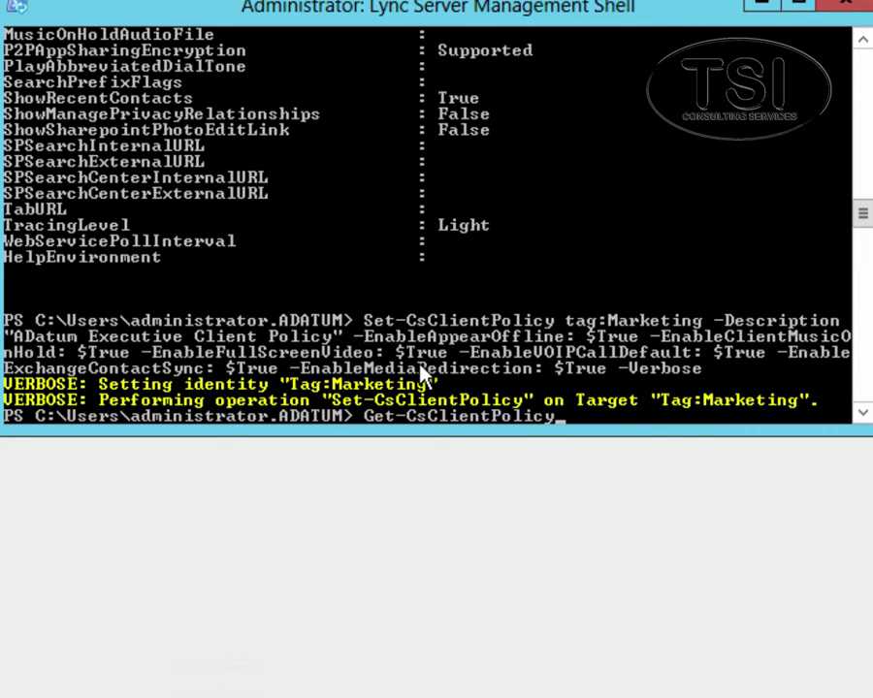
{"action": "key", "text": "Return"}
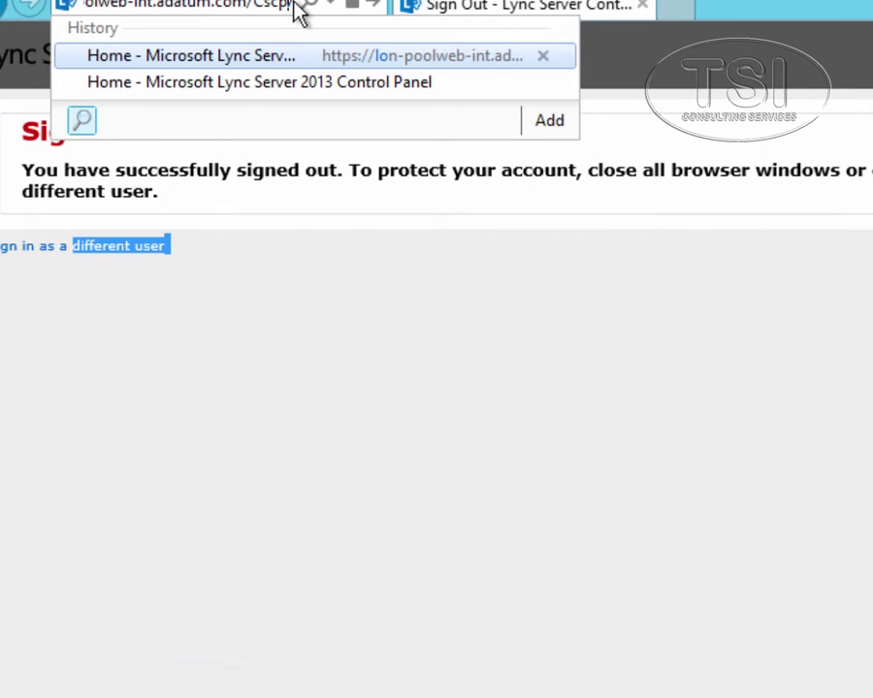
{"action": "key", "text": "Return"}
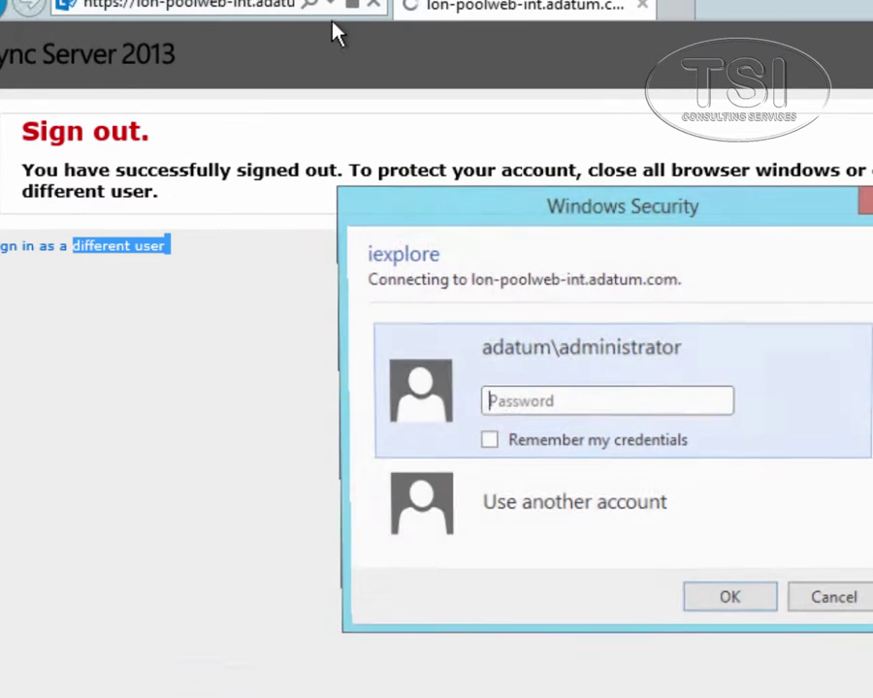
Step: Sign in to the Control Panel with the administrator password and bring it forward
{"action": "left_click", "coordinate": [543, 406]}
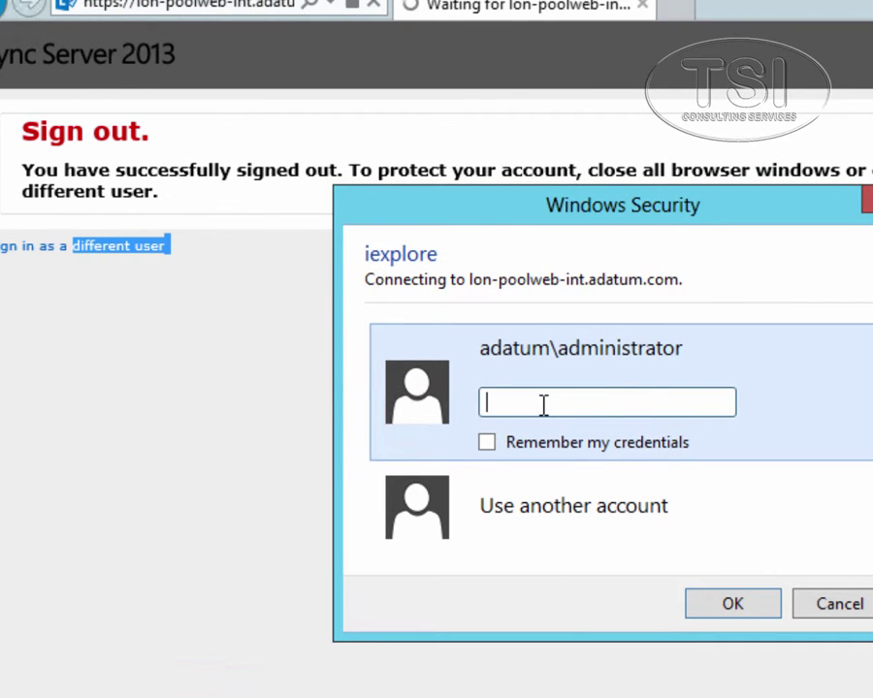
{"action": "type", "text": "Pa$$w0rd"}
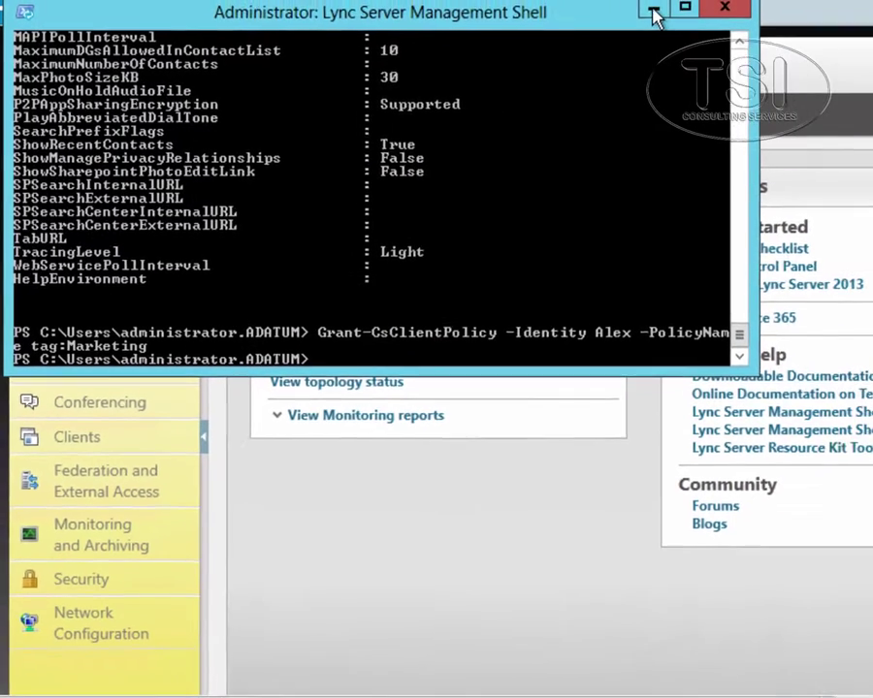
{"action": "left_click", "coordinate": [762, 2]}
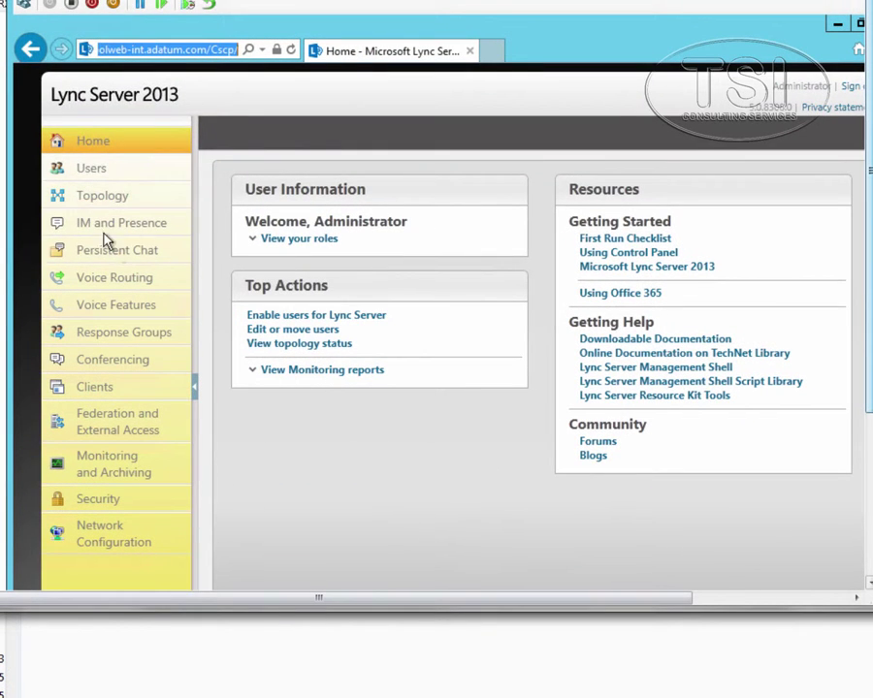
Step: Search Users for all 79 Lync-enabled users and select the lab user's account
{"action": "left_click", "coordinate": [89, 178]}
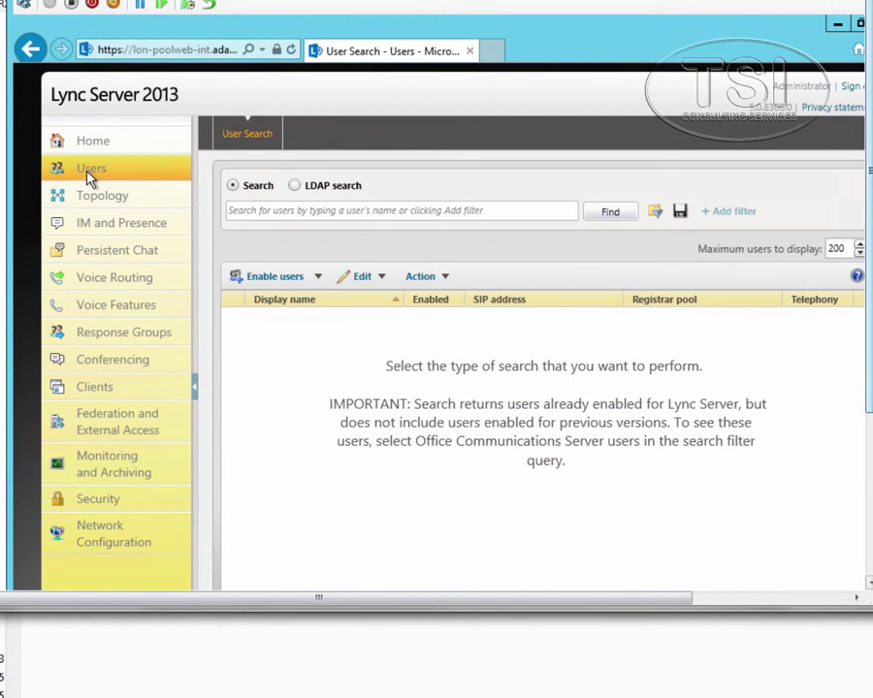
{"action": "left_click", "coordinate": [605, 219]}
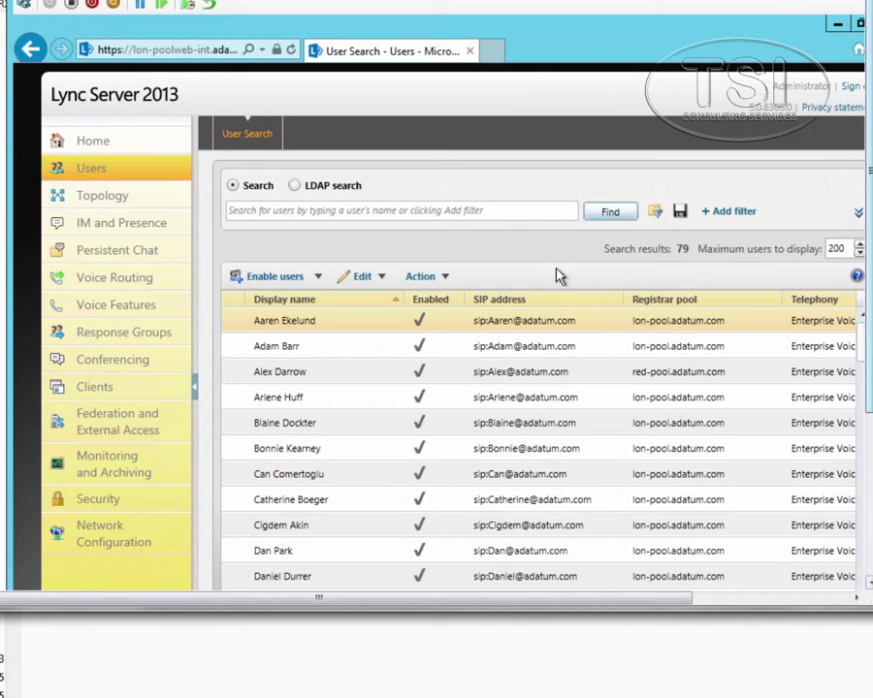
{"action": "left_click", "coordinate": [270, 379]}
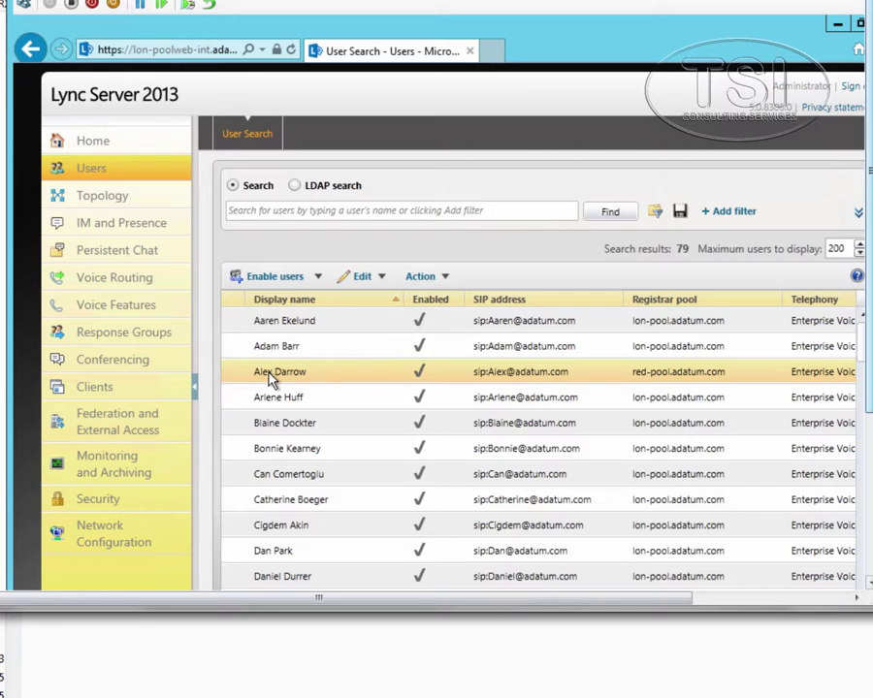
{"action": "double_click", "coordinate": [271, 378]}
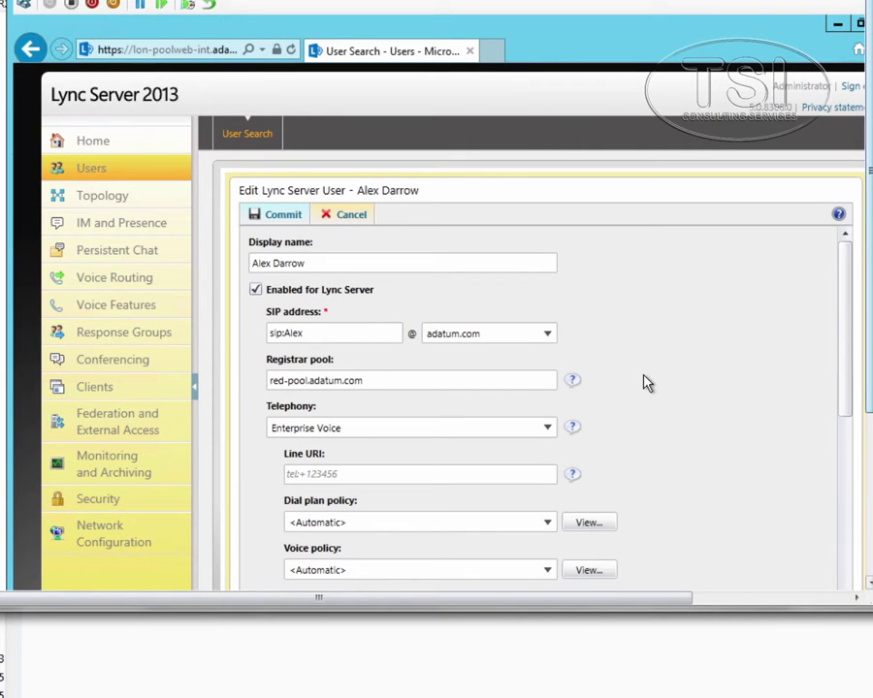
{"action": "scroll", "coordinate": [647, 385], "scroll_direction": "down", "scroll_amount": 1}
{"action": "scroll", "coordinate": [647, 385], "scroll_direction": "down", "scroll_amount": 6}
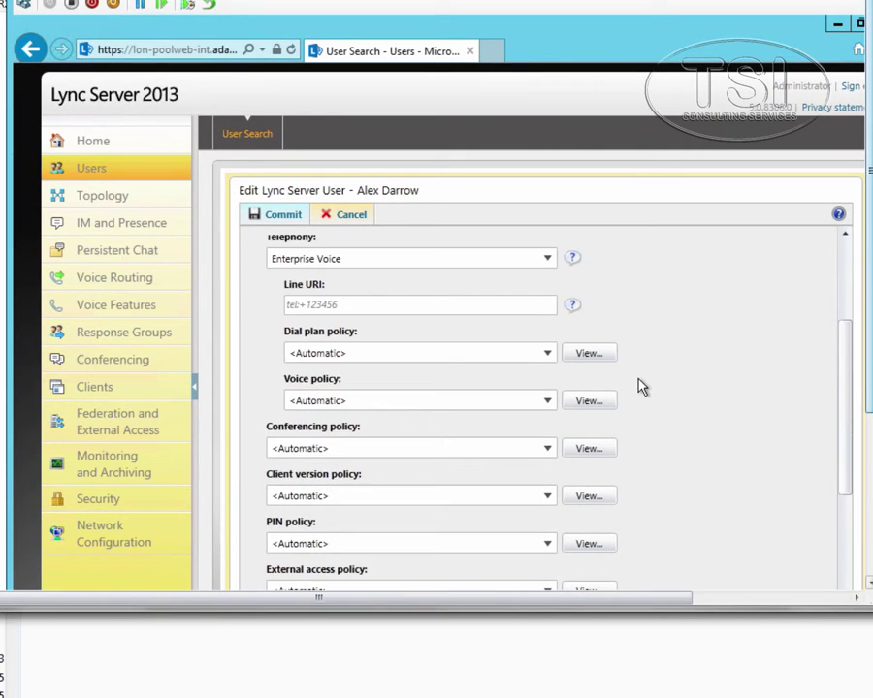
{"action": "scroll", "coordinate": [632, 386], "scroll_direction": "down", "scroll_amount": 3}
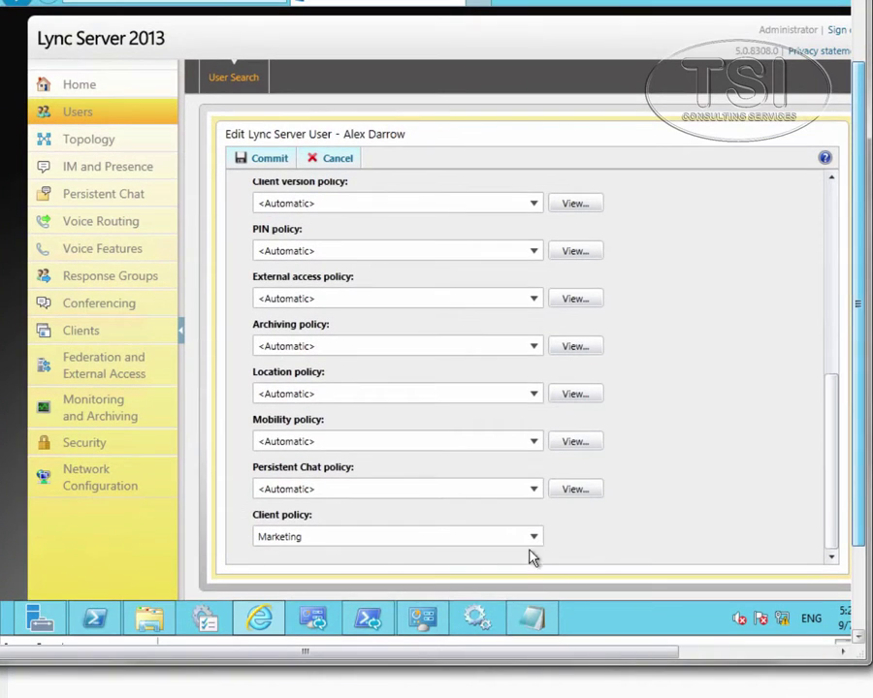
{"action": "left_click", "coordinate": [343, 536]}
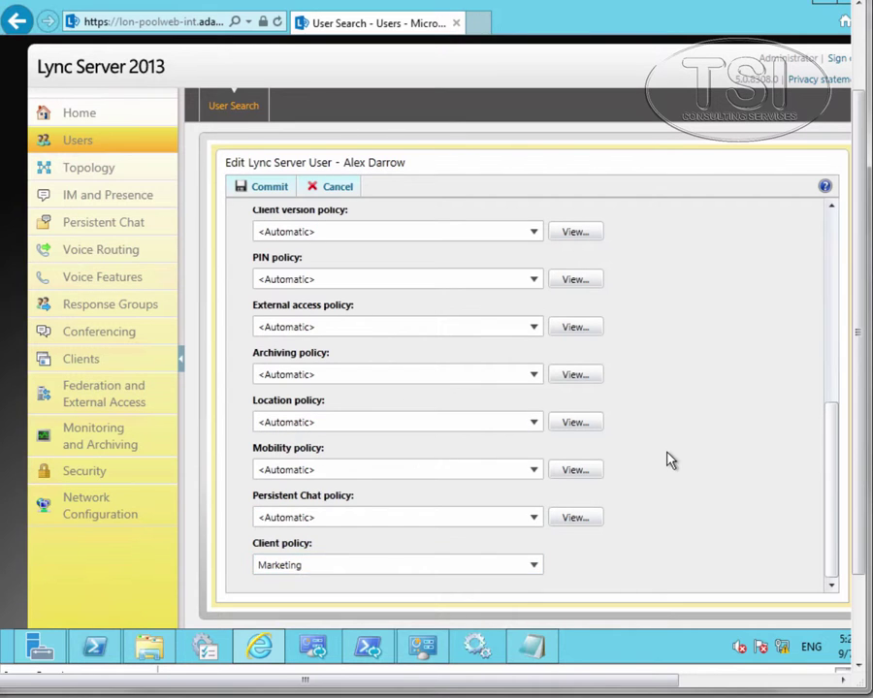
{"action": "scroll", "coordinate": [669, 459], "scroll_direction": "up", "scroll_amount": 3}
{"action": "scroll", "coordinate": [342, 427], "scroll_direction": "up", "scroll_amount": 3}
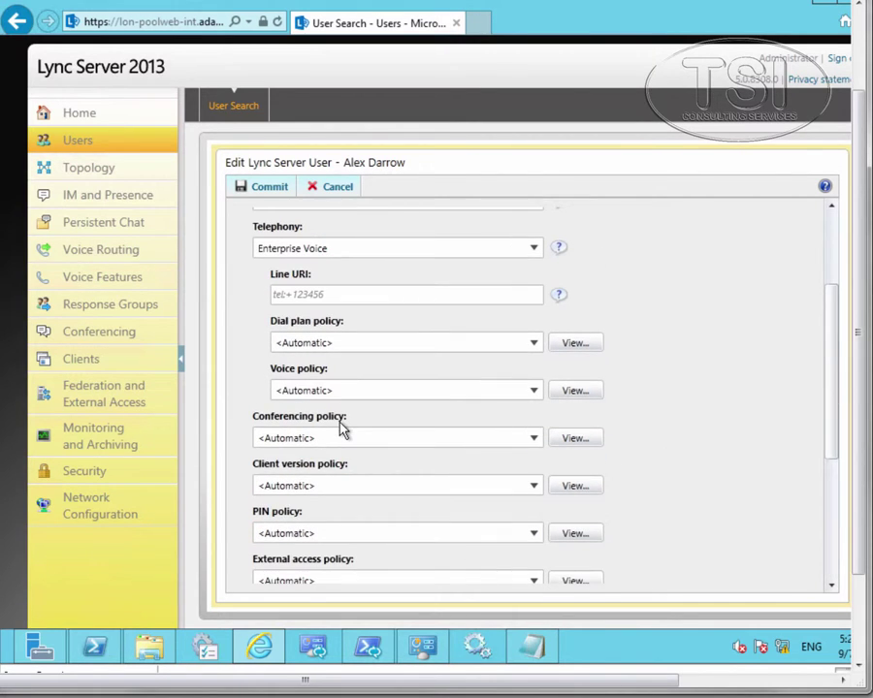
{"action": "scroll", "coordinate": [349, 432], "scroll_direction": "up", "scroll_amount": 3}
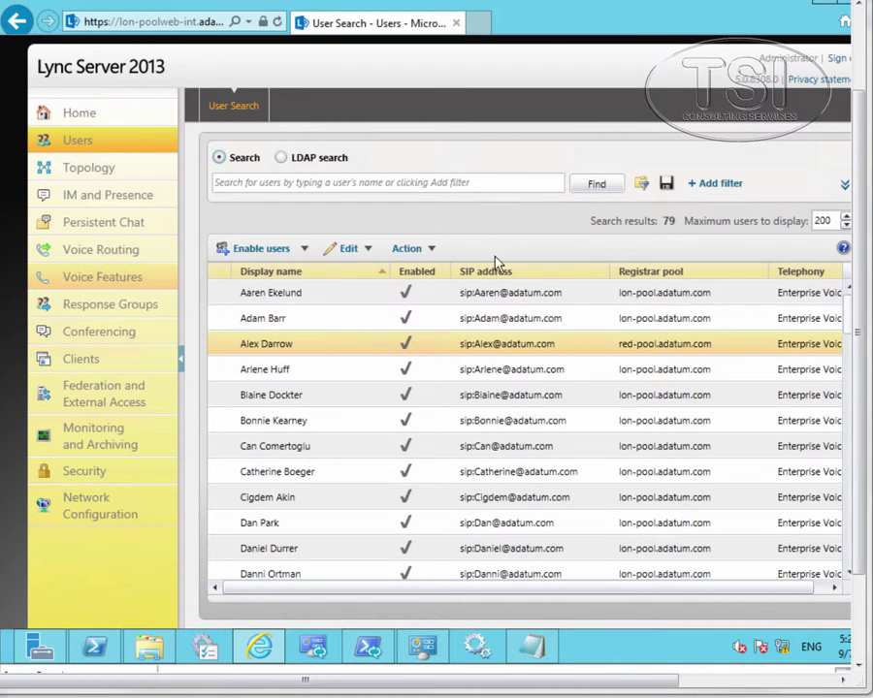
Step: Open a second user's account and review its policies down to Client policy, shown as Automatic
{"action": "left_click", "coordinate": [250, 323]}
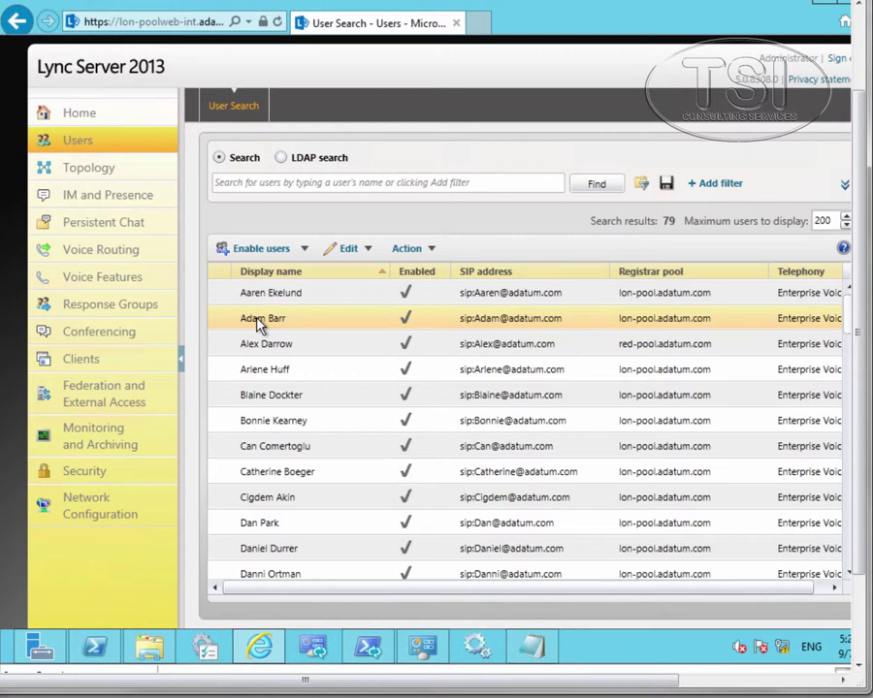
{"action": "double_click", "coordinate": [259, 323]}
{"action": "scroll", "coordinate": [755, 405], "scroll_direction": "down", "scroll_amount": 3}
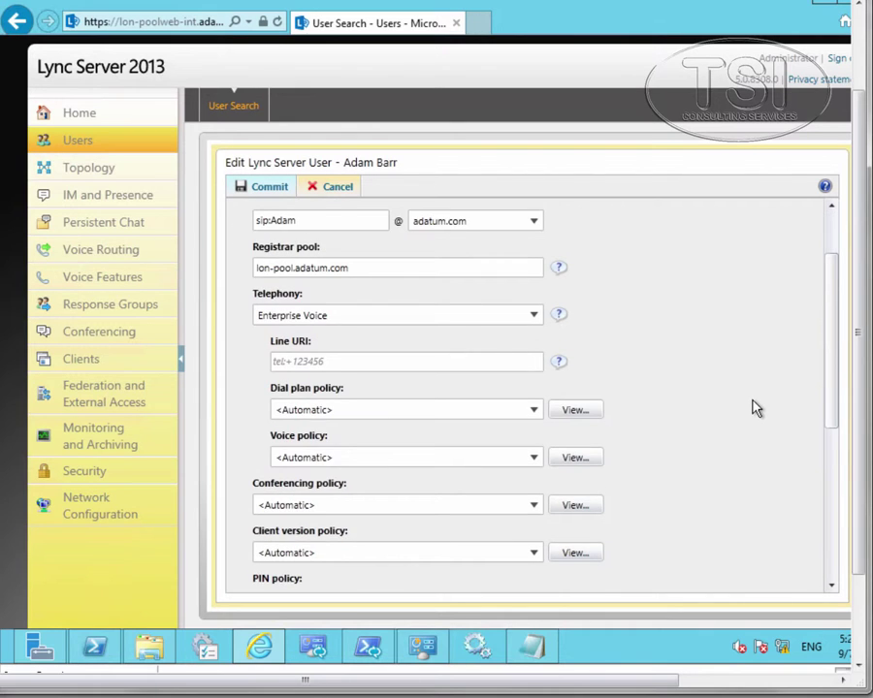
{"action": "scroll", "coordinate": [754, 407], "scroll_direction": "down", "scroll_amount": 2}
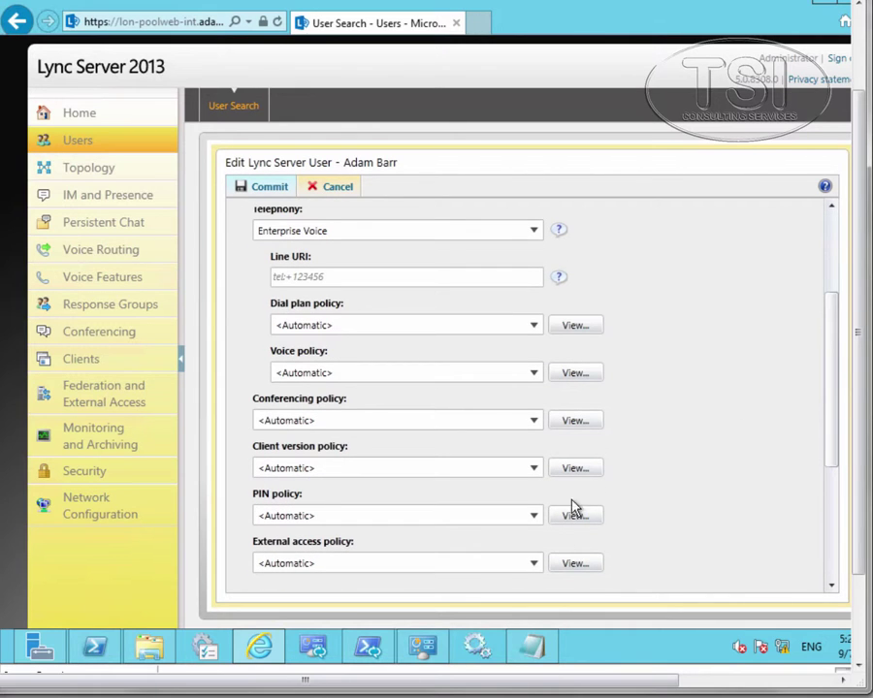
{"action": "scroll", "coordinate": [384, 532], "scroll_direction": "down", "scroll_amount": 2}
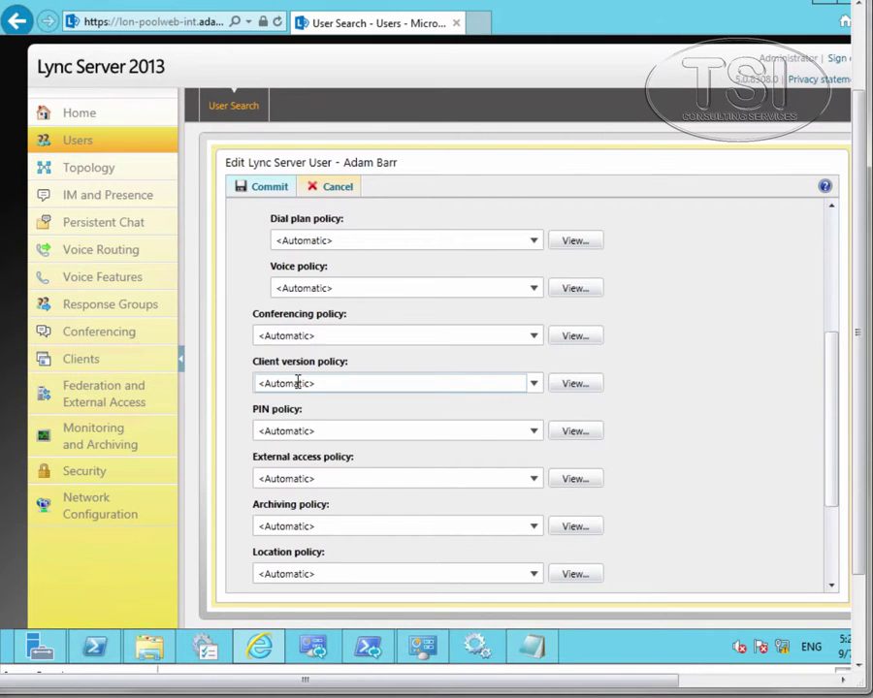
{"action": "scroll", "coordinate": [589, 498], "scroll_direction": "down", "scroll_amount": 3}
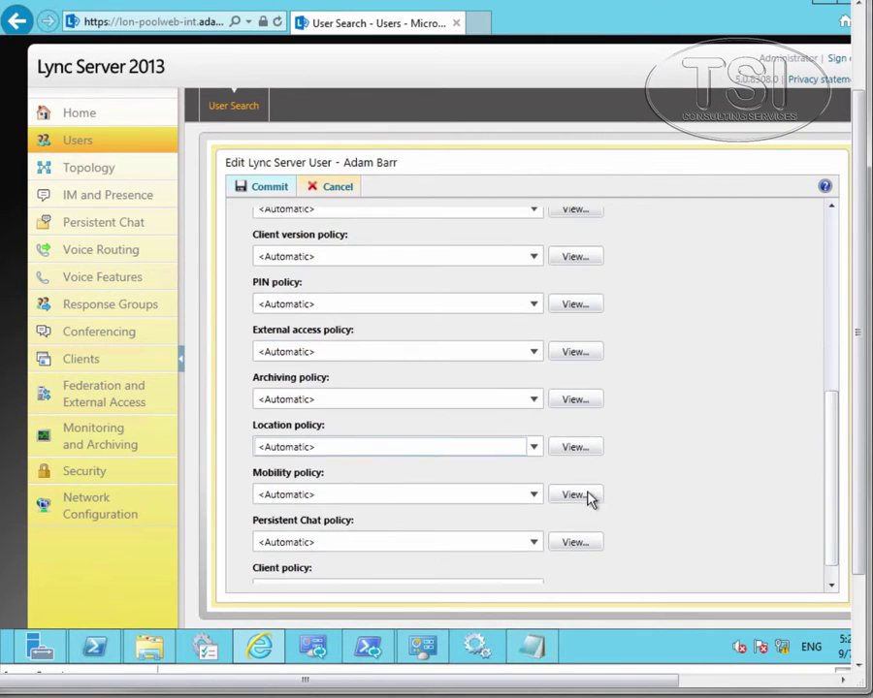
{"action": "scroll", "coordinate": [485, 514], "scroll_direction": "down", "scroll_amount": 1}
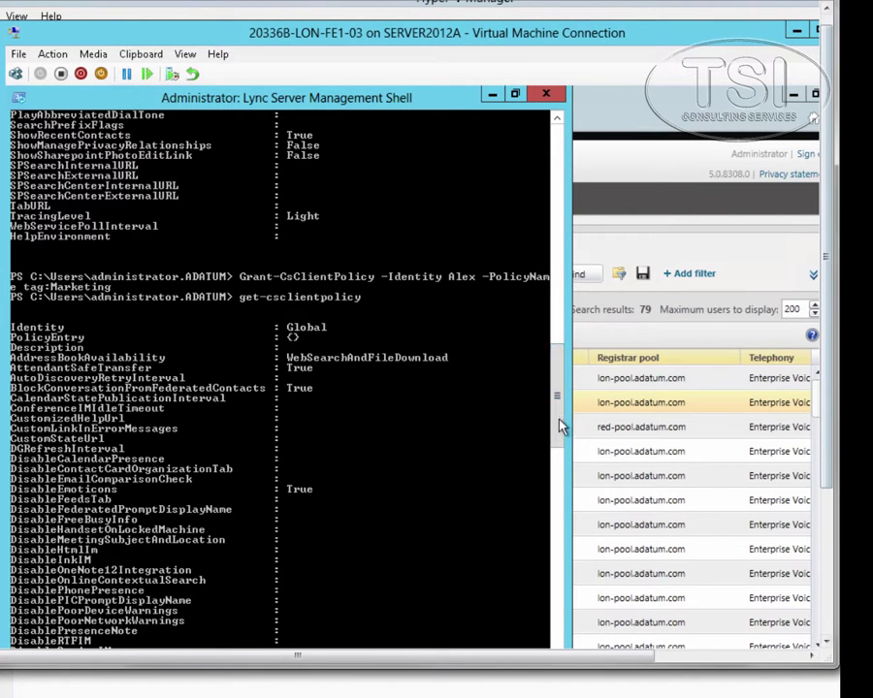
{"action": "left_click_drag", "start_coordinate": [558, 425], "coordinate": [549, 495]}
{"action": "scroll", "coordinate": [549, 494], "scroll_direction": "down", "scroll_amount": 2}
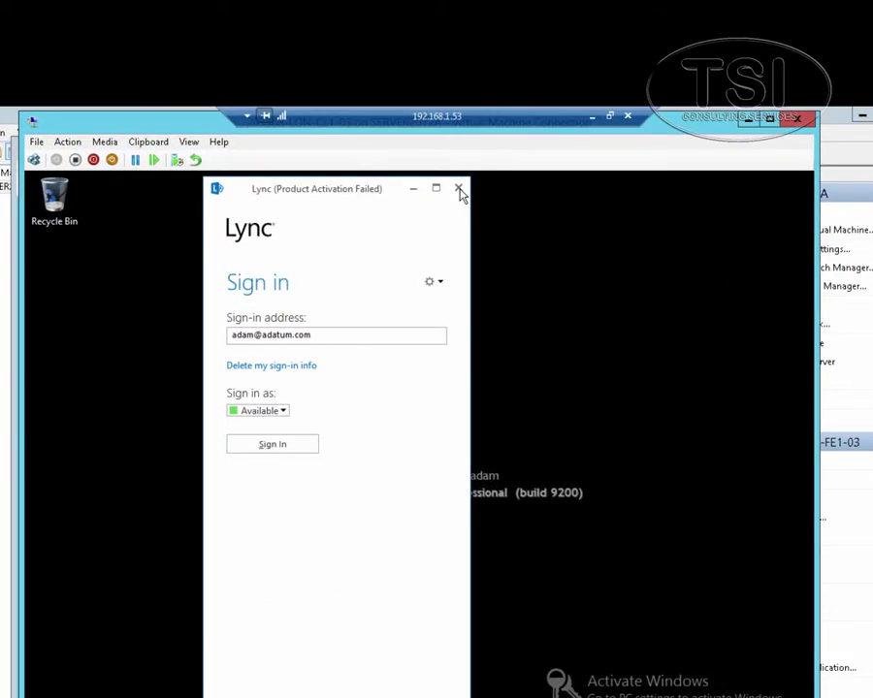
Step: Close the Lync window and sign in to the client VM as another domain user
{"action": "left_click", "coordinate": [459, 190]}
{"action": "left_click", "coordinate": [460, 189]}
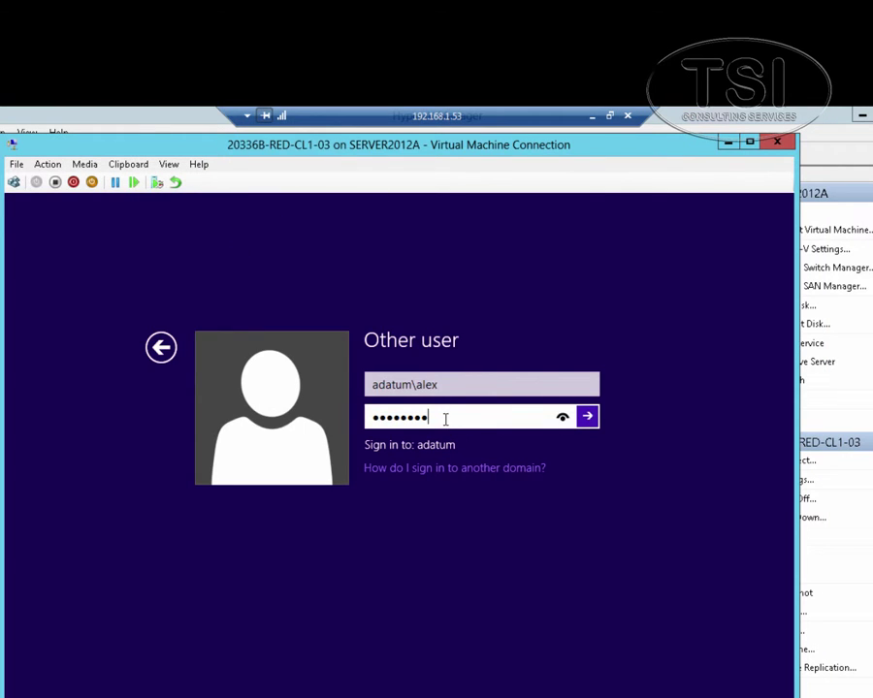
{"action": "key", "text": "Return"}
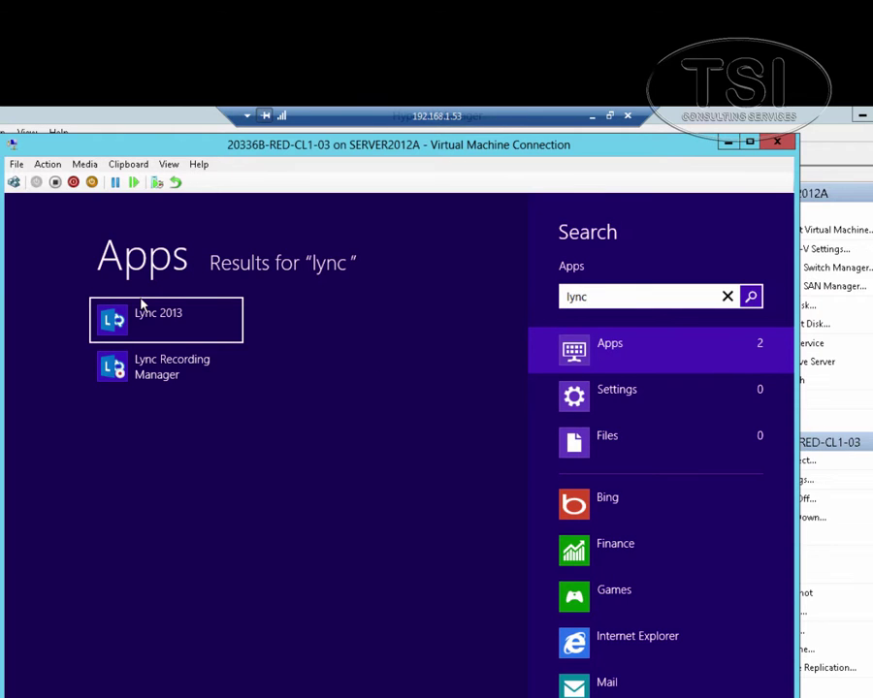
Step: Launch the Lync 2013 client and open its options menu
{"action": "left_click", "coordinate": [139, 305]}
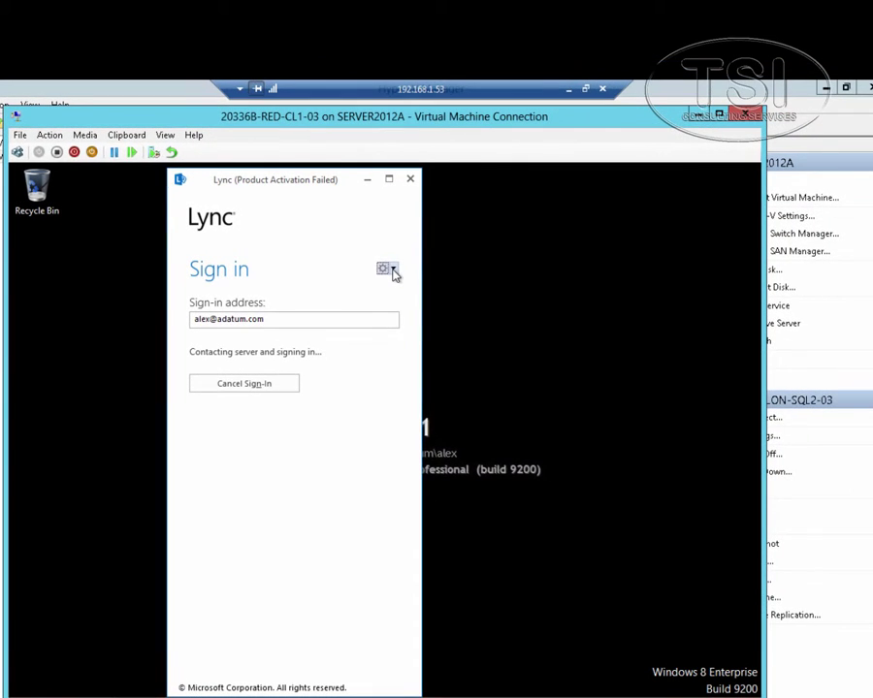
{"action": "left_click", "coordinate": [406, 305]}
{"action": "mouse_move", "coordinate": [411, 289]}
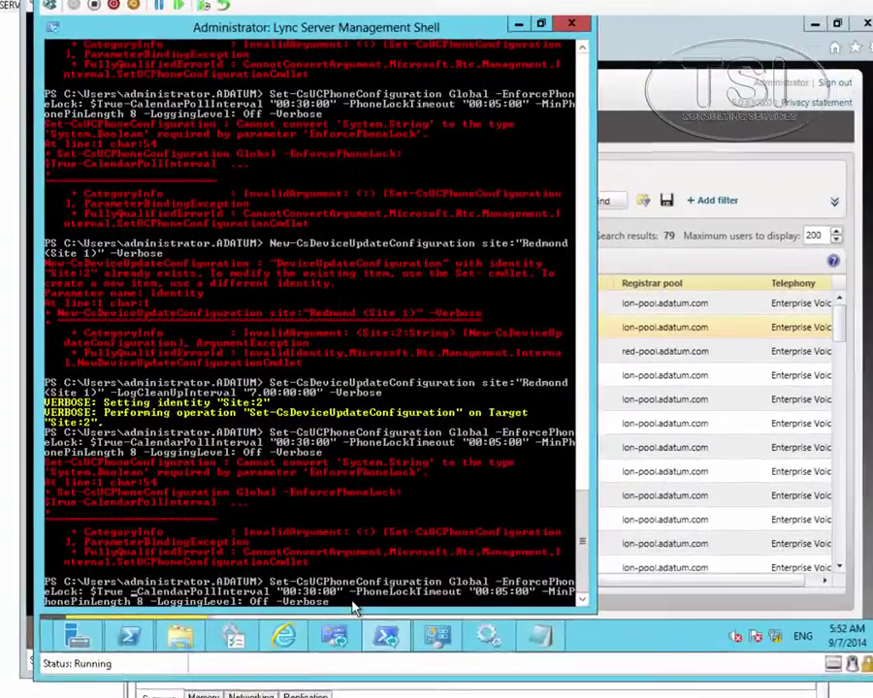
Step: Fix the missing space before -CalendarPollInterval and rerun the Global phone configuration command
{"action": "key", "text": "Up"}
{"action": "key", "text": "Up"}
{"action": "key", "text": "Up"}
{"action": "key", "text": "Down"}
{"action": "key", "text": "Down"}
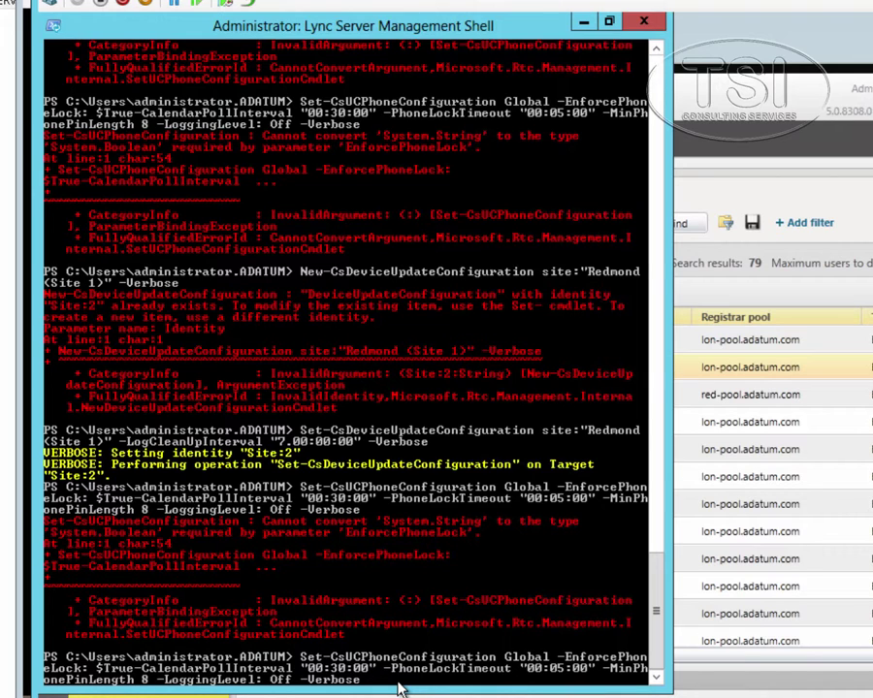
{"action": "key", "text": "Left"}
{"action": "key", "text": "Left"}
{"action": "key", "text": "Left"}
{"action": "key", "text": "Left"}
{"action": "key", "text": "Left"}
{"action": "key", "text": "Left"}
{"action": "key", "text": "Left"}
{"action": "key", "text": "Left"}
{"action": "key", "text": "Left"}
{"action": "key", "text": "Left"}
{"action": "key", "text": "Right"}
{"action": "key", "text": "Right"}
{"action": "key", "text": "Right"}
{"action": "key", "text": "Right"}
{"action": "key", "text": "Right"}
{"action": "key", "text": "Right"}
{"action": "key", "text": "Right"}
{"action": "key", "text": "Right"}
{"action": "key", "text": "Right"}
{"action": "key", "text": "Right"}
{"action": "key", "text": "Right"}
{"action": "key", "text": "Right"}
{"action": "key", "text": "Right"}
{"action": "key", "text": "Right"}
{"action": "key", "text": "Right"}
{"action": "key", "text": "Right"}
{"action": "key", "text": "Right"}
{"action": "key", "text": "Right"}
{"action": "key", "text": "Right"}
{"action": "key", "text": "Right"}
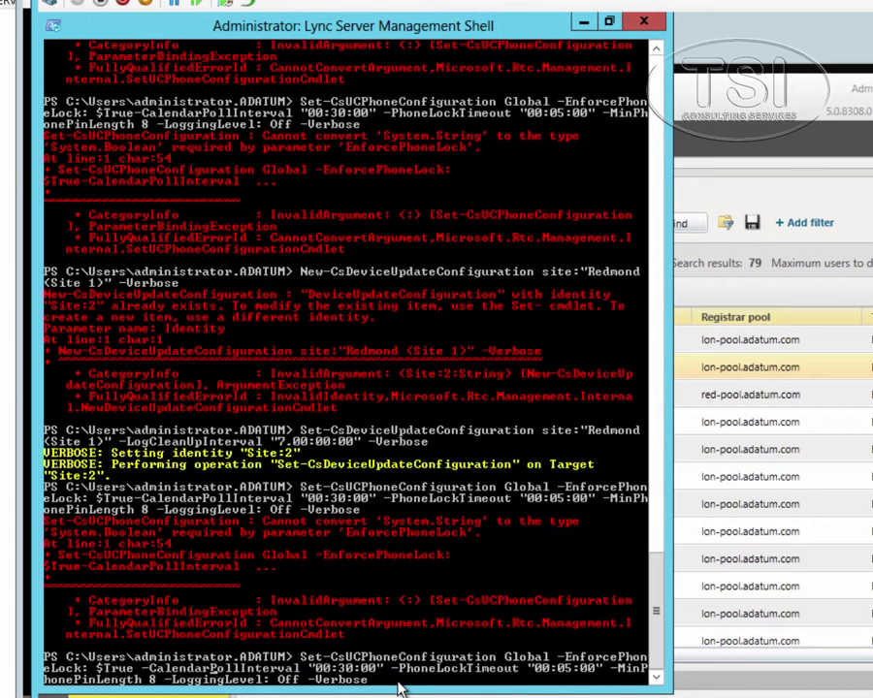
{"action": "key", "text": "Right"}
{"action": "key", "text": "Right"}
{"action": "key", "text": "Right"}
{"action": "key", "text": "Right"}
{"action": "key", "text": "Right"}
{"action": "key", "text": "Right"}
{"action": "key", "text": "Right"}
{"action": "key", "text": "Right"}
{"action": "key", "text": "Right"}
{"action": "key", "text": "Right"}
{"action": "key", "text": "Right"}
{"action": "key", "text": "Right"}
{"action": "key", "text": "Right"}
{"action": "key", "text": "Right"}
{"action": "key", "text": "Right"}
{"action": "key", "text": "Right"}
{"action": "key", "text": "Right"}
{"action": "key", "text": "Right"}
{"action": "key", "text": "Right"}
{"action": "key", "text": "Right"}
{"action": "key", "text": "Right"}
{"action": "key", "text": "Right"}
{"action": "key", "text": "Right"}
{"action": "key", "text": "Right"}
{"action": "key", "text": "Right"}
{"action": "key", "text": "Right"}
{"action": "key", "text": "Right"}
{"action": "key", "text": "Return"}
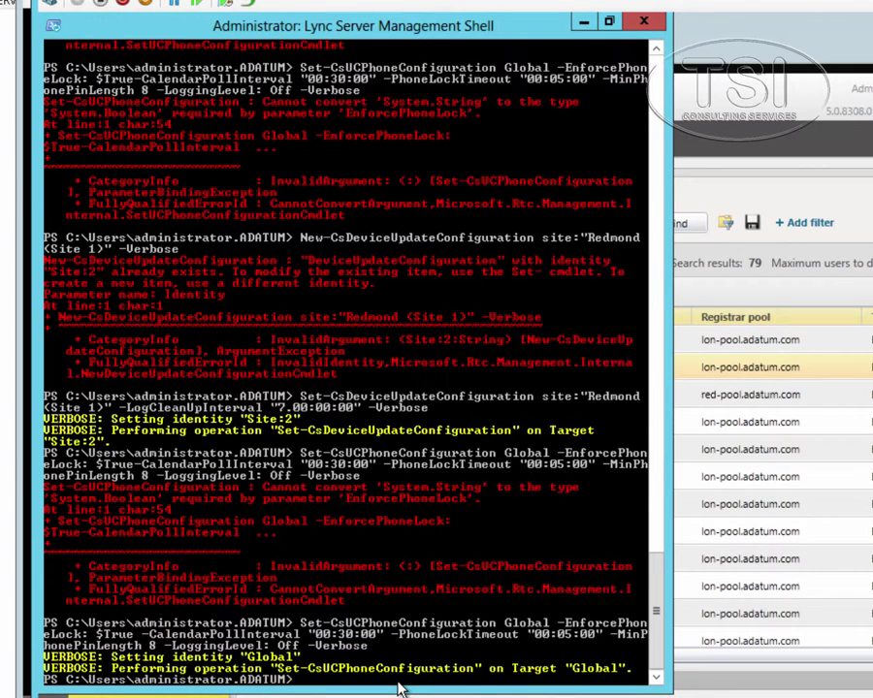
Step: Create the site:Redmond (Site 1) UC phone configuration with New-CsUCPhoneConfiguration
{"action": "key", "text": "Up"}
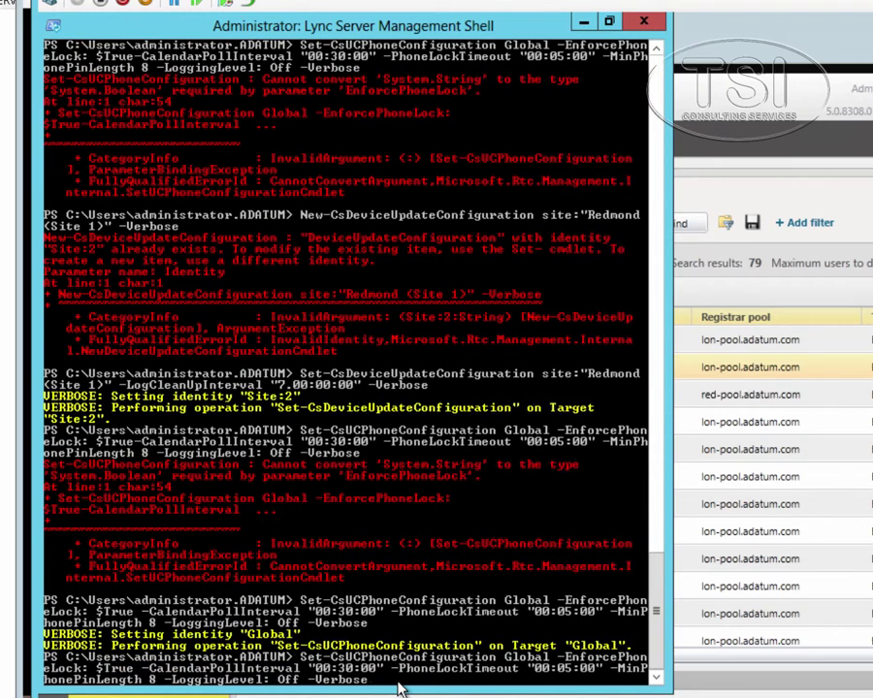
{"action": "key", "text": "Up"}
{"action": "key", "text": "Up"}
{"action": "key", "text": "Up"}
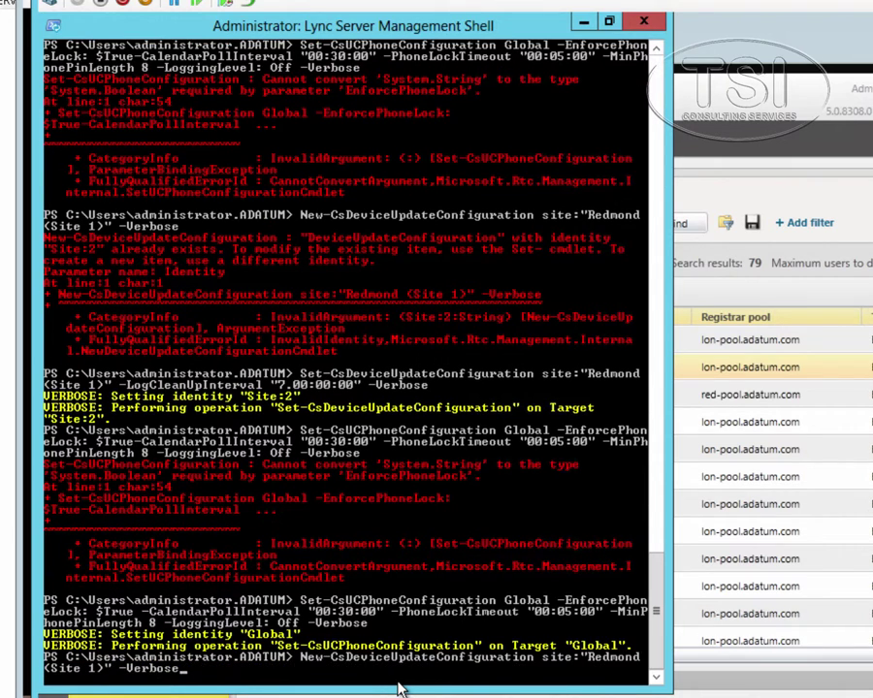
{"action": "key", "text": "Down"}
{"action": "key", "text": "Down"}
{"action": "key", "text": "Up"}
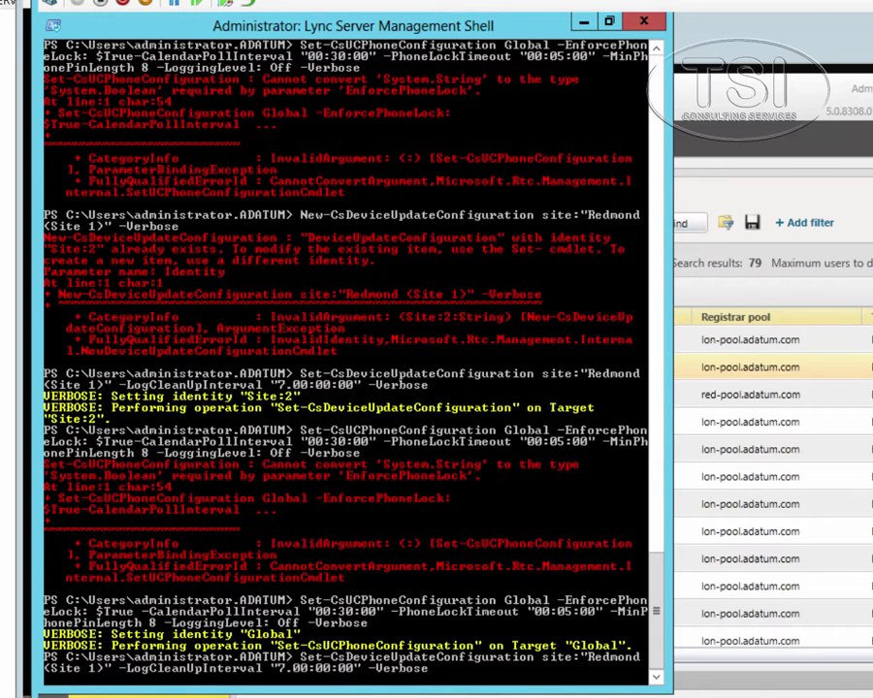
{"action": "key", "text": "ctrl+c"}
{"action": "key", "text": "Up"}
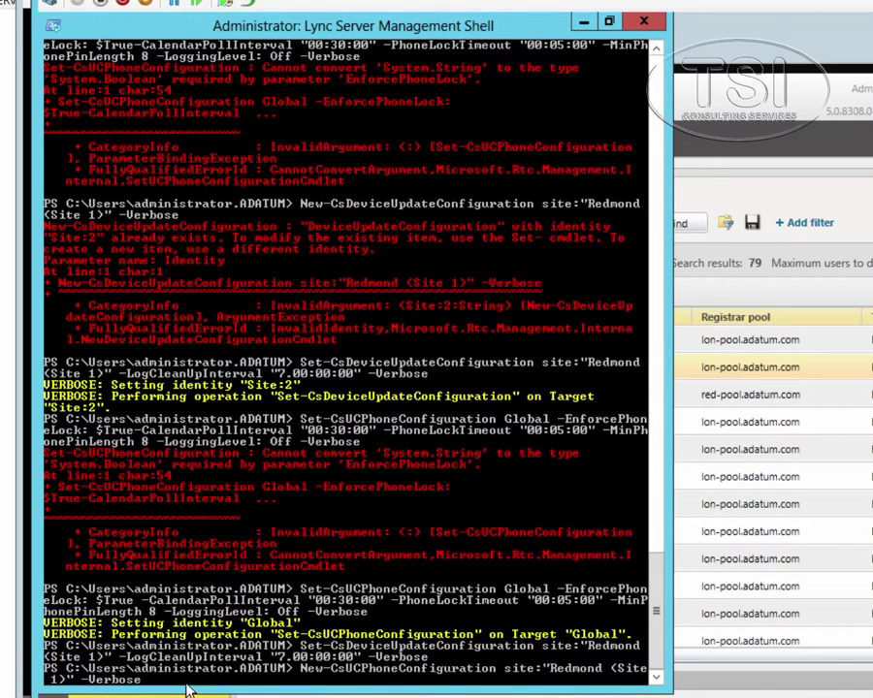
{"action": "key", "text": "Return"}
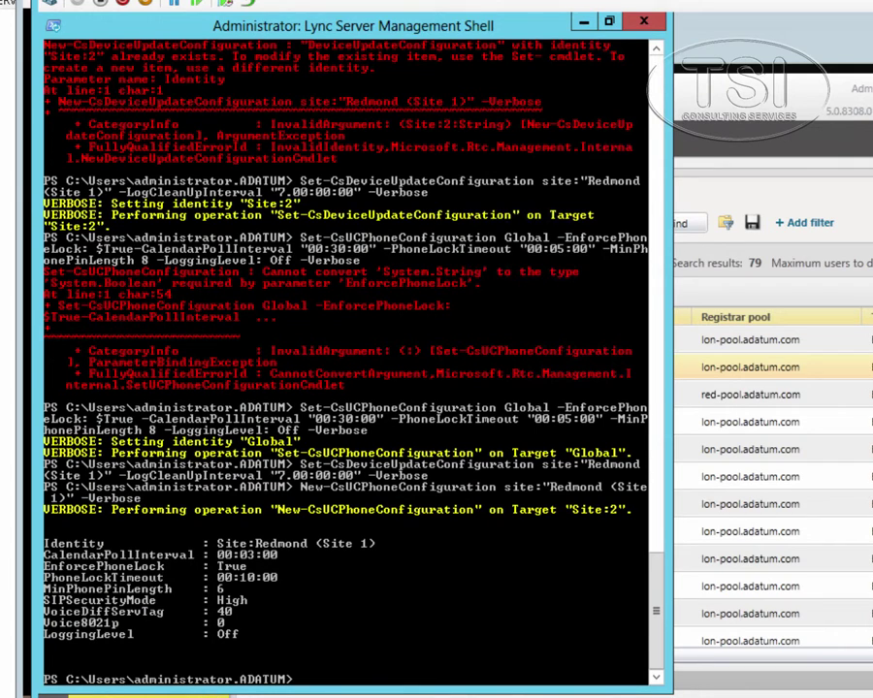
Step: Give Redmond (Site 1) a 1-hour lock timeout and 8-digit PINs, then paste the lobby phone command
{"action": "key", "text": "ctrl+v"}
{"action": "key", "text": "Return"}
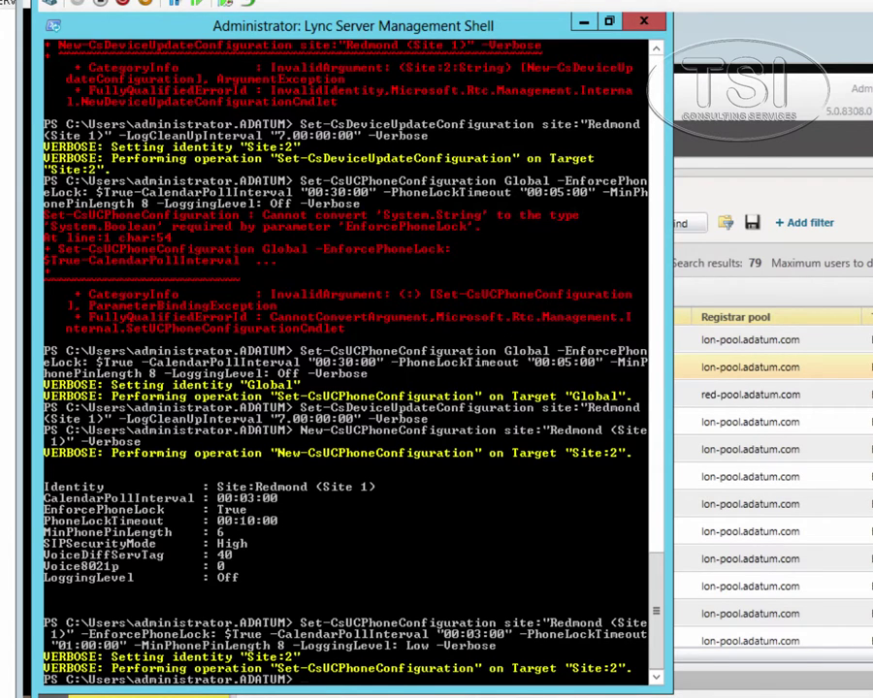
{"action": "left_click", "coordinate": [174, 2]}
{"action": "left_click", "coordinate": [194, 5]}
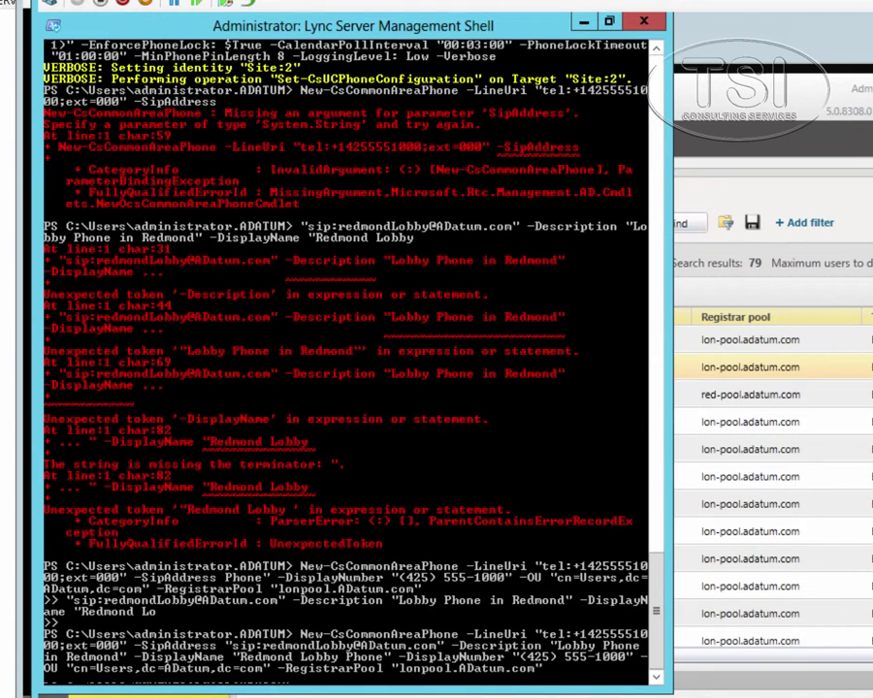
Step: Enter New-CsCommonAreaPhone for 'Redmond Lobby Phone' on lonpool.ADatum.com in the Users OU
{"action": "mouse_move", "coordinate": [315, 606]}
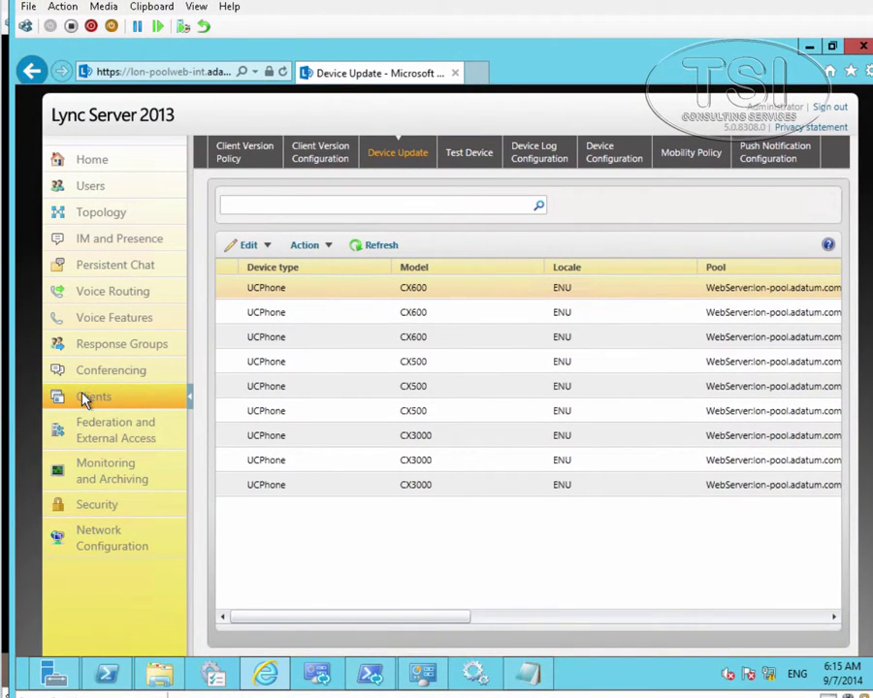
Step: Review the Redmond (Site 1) and Global device log configurations without saving changes
{"action": "left_click", "coordinate": [535, 160]}
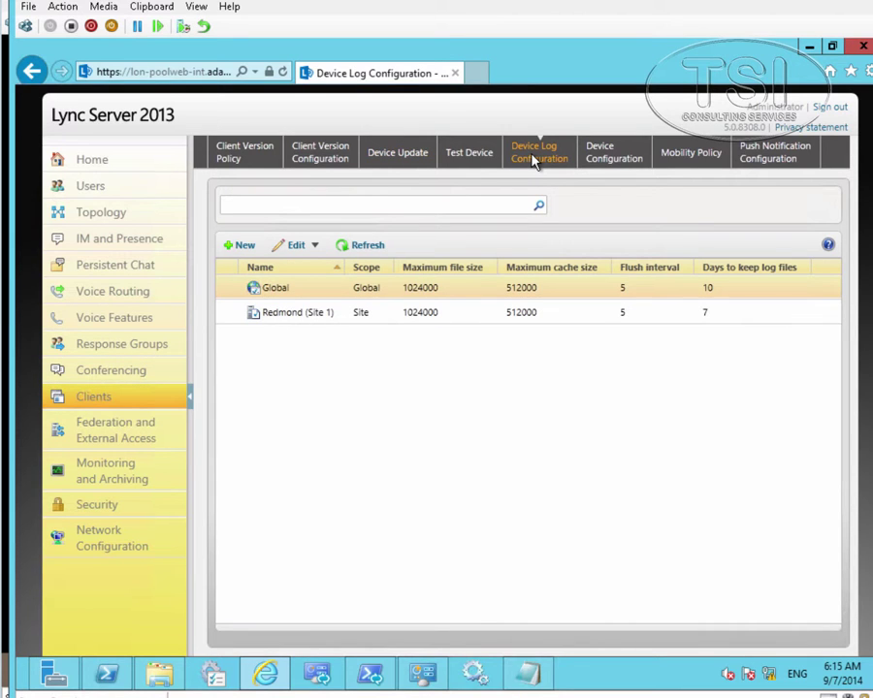
{"action": "left_click", "coordinate": [302, 318]}
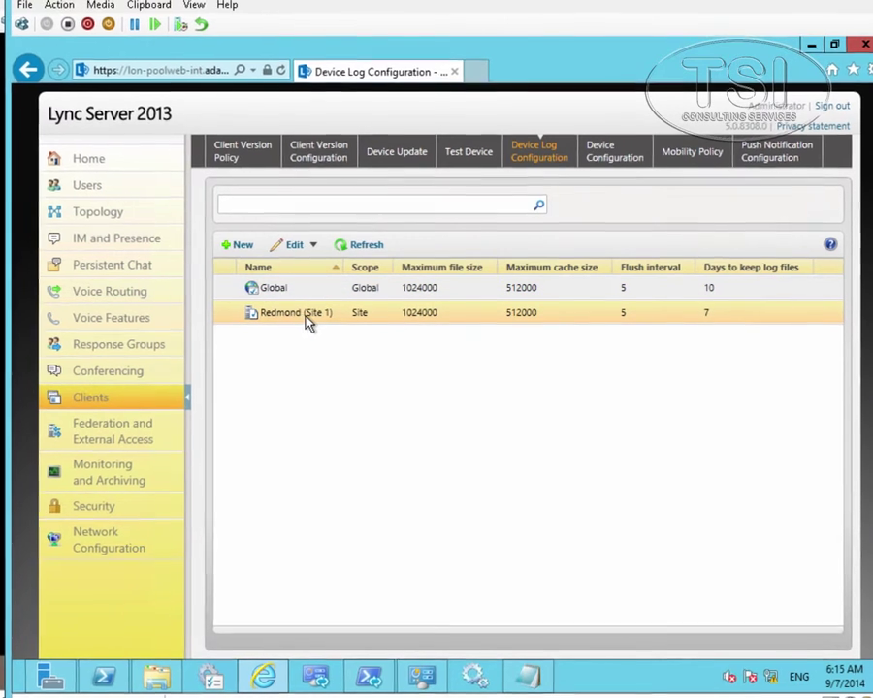
{"action": "double_click", "coordinate": [302, 316]}
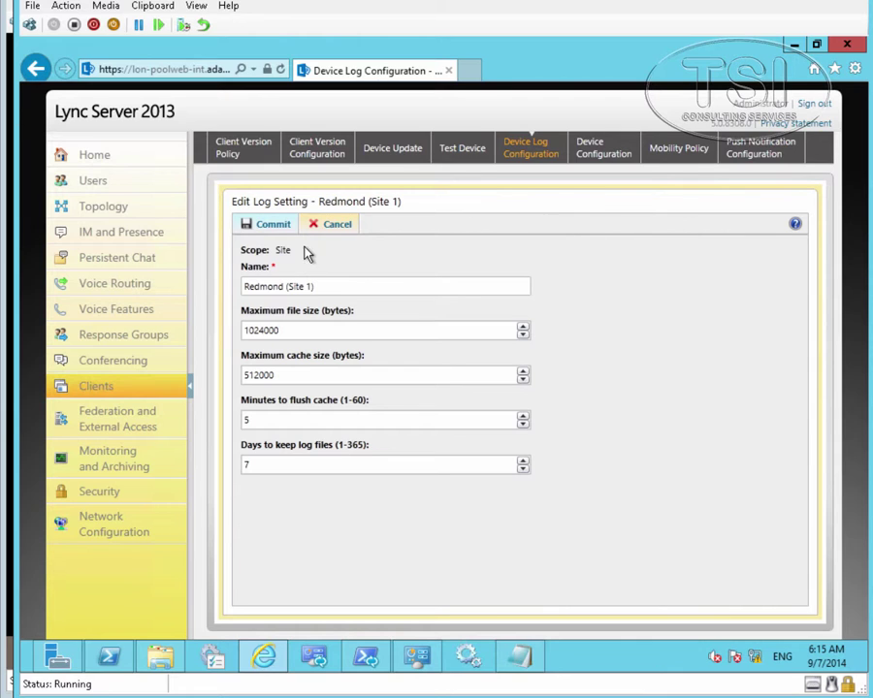
{"action": "left_click", "coordinate": [323, 230]}
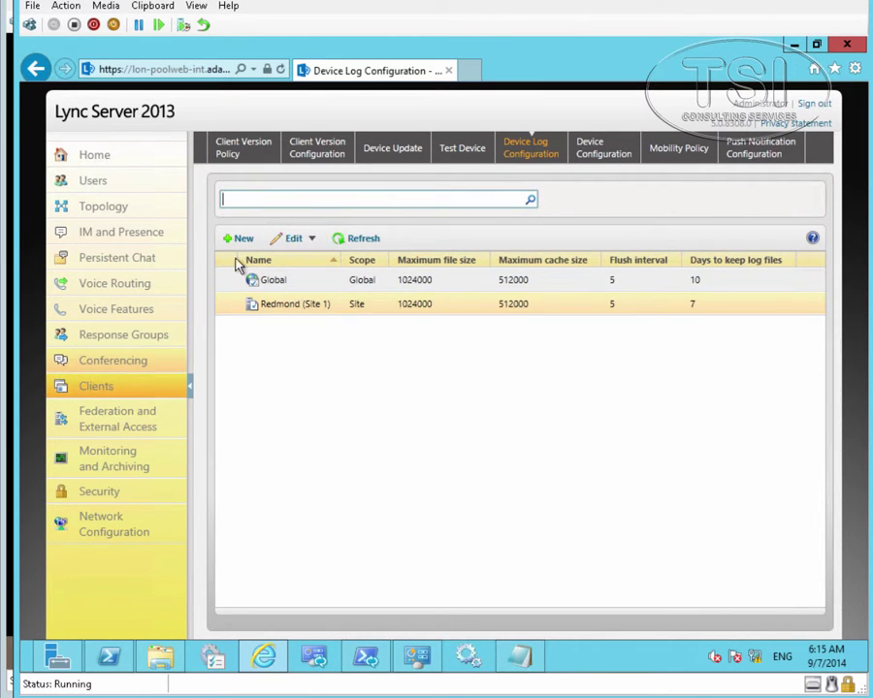
{"action": "left_click", "coordinate": [276, 281]}
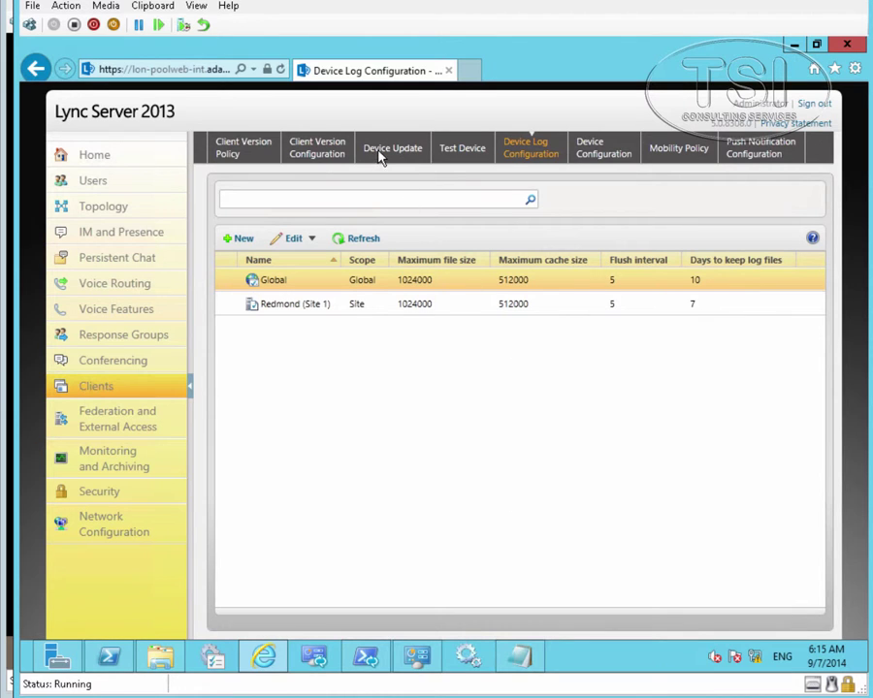
Step: Check the Redmond (Site 1) device configuration with High SIP security and phone lock
{"action": "left_click", "coordinate": [605, 156]}
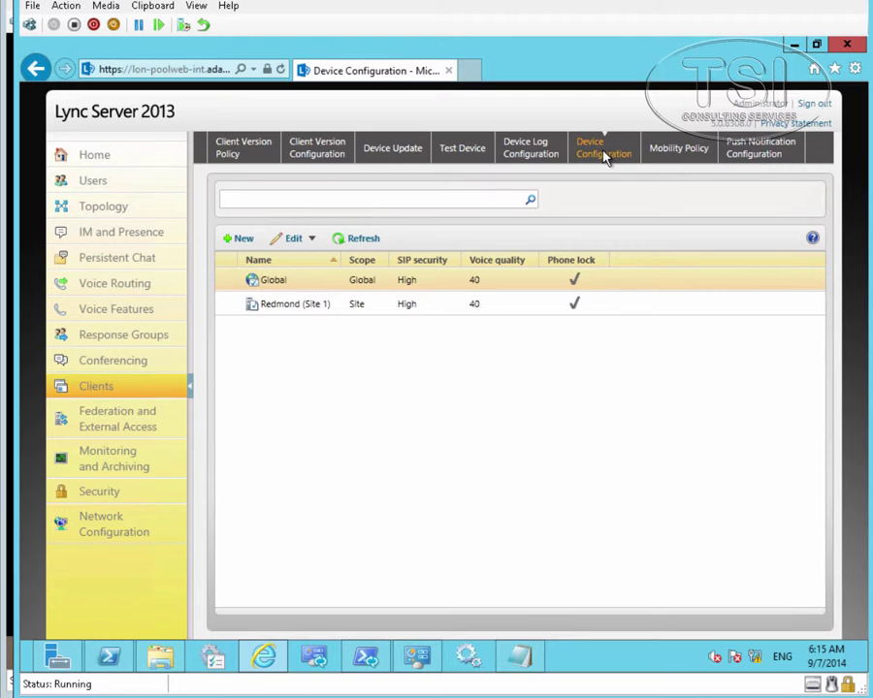
{"action": "left_click", "coordinate": [321, 308]}
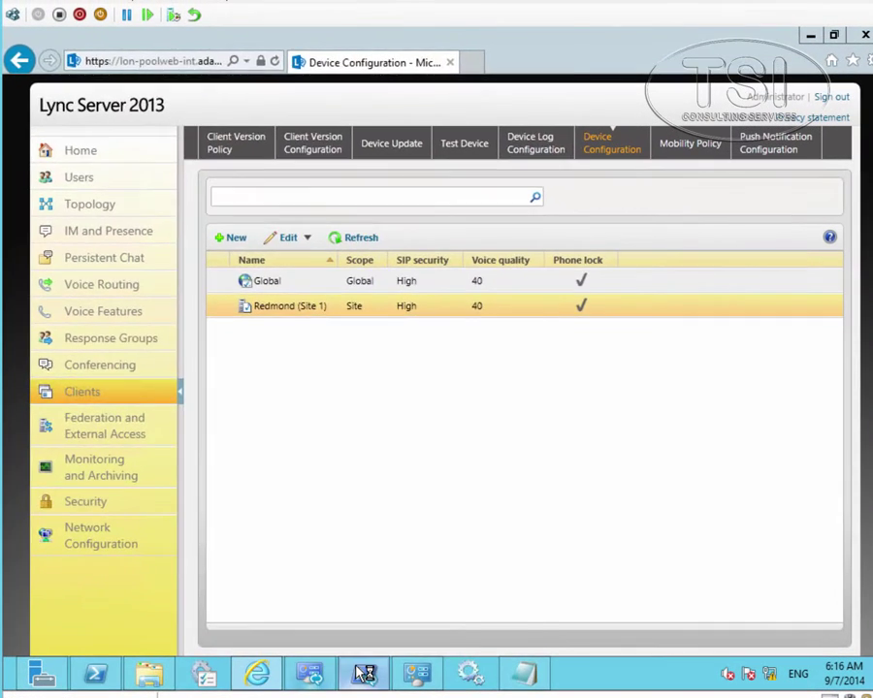
{"action": "left_click", "coordinate": [413, 514]}
Step: List the Global mobility policy, then recall Import-CsDeviceUpdate for C:\ucupdates.cab on lon-pool.ADatum.com
{"action": "key", "text": "Up"}
{"action": "key", "text": "Up"}
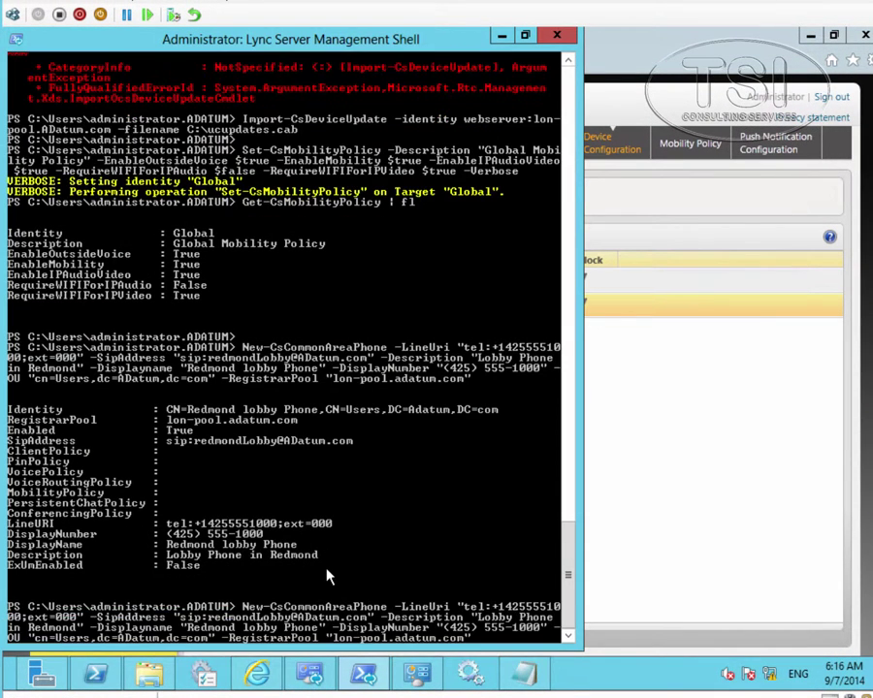
{"action": "key", "text": "Return"}
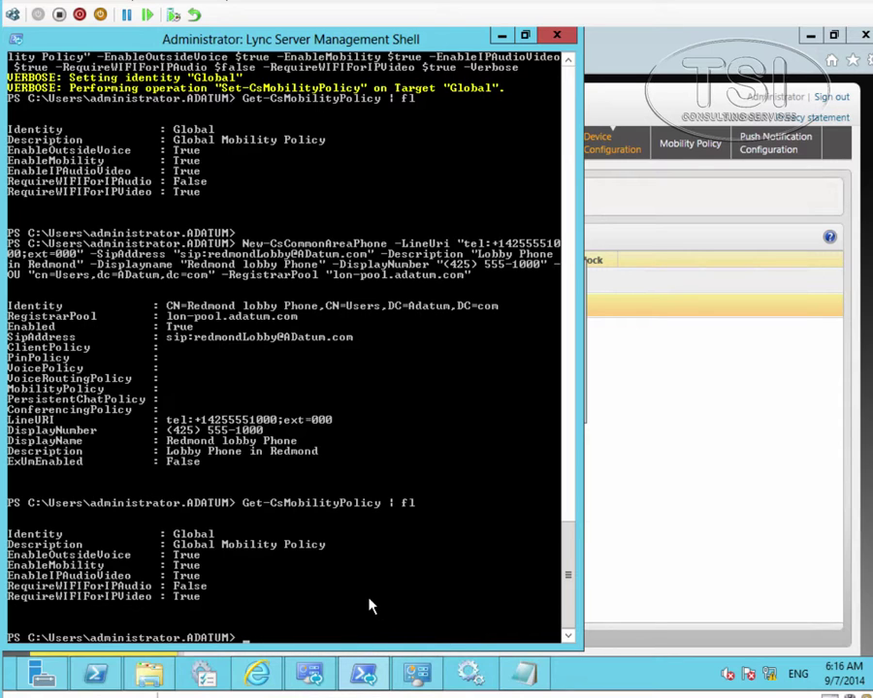
{"action": "key", "text": "Up"}
{"action": "key", "text": "Up"}
{"action": "key", "text": "Up"}
{"action": "key", "text": "Up"}
{"action": "key", "text": "Up"}
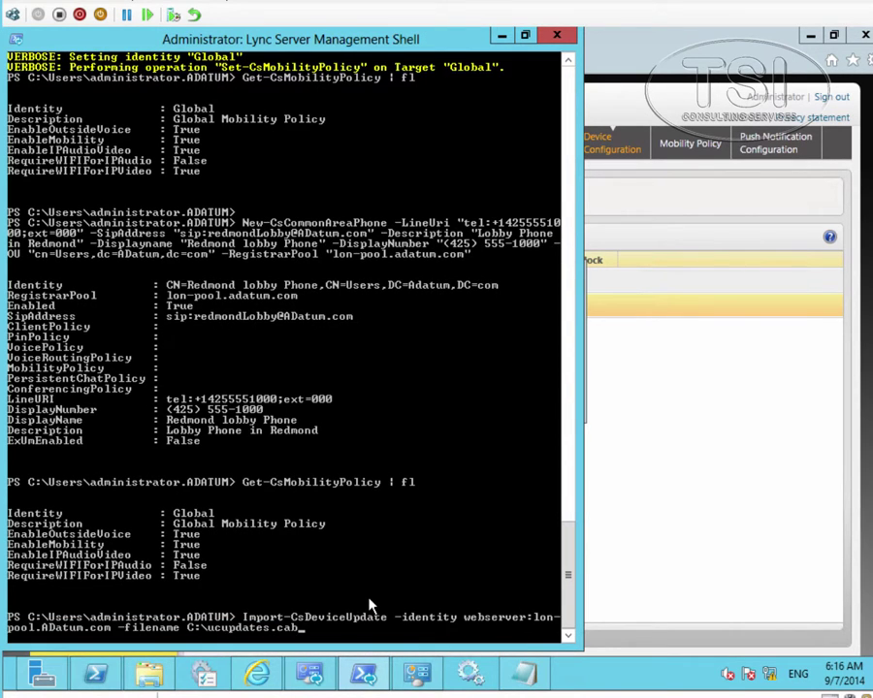
{"action": "key", "text": "Up"}
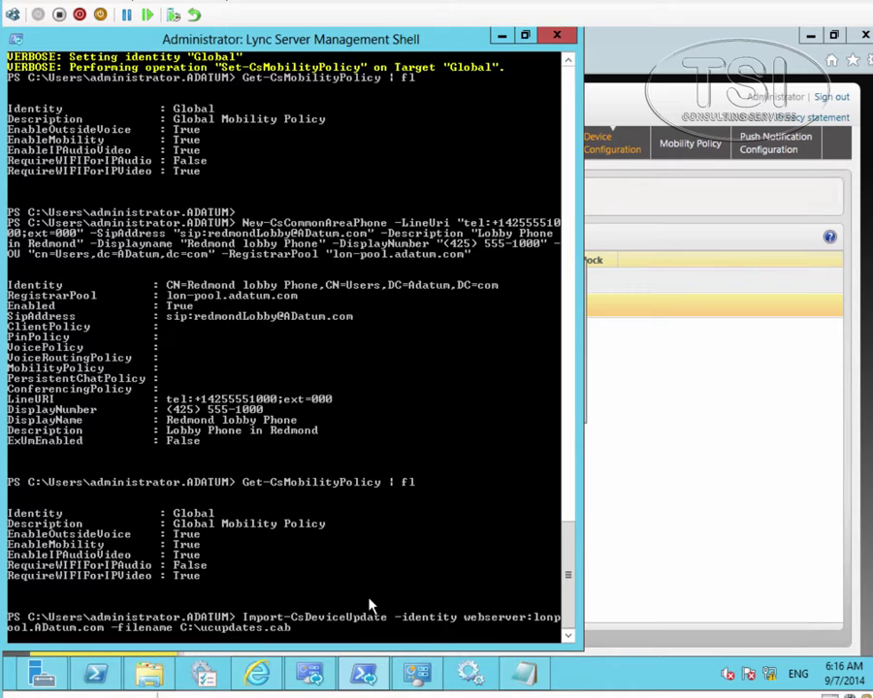
{"action": "key", "text": "Up"}
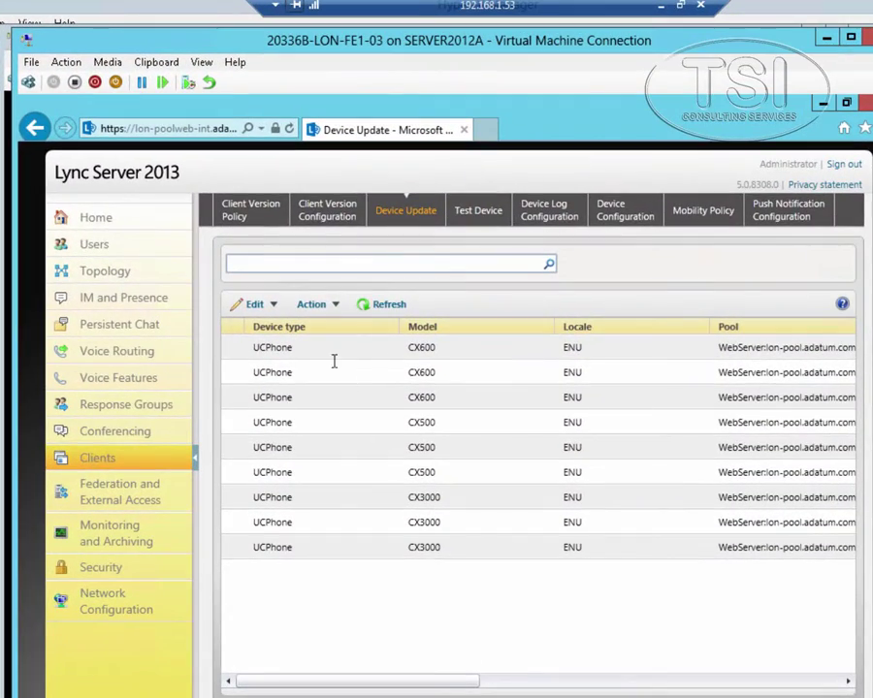
Step: Refresh Device Update, then delete the Redmond (Site 1) test device 'Test Aries' from Test Device
{"action": "left_click", "coordinate": [380, 303]}
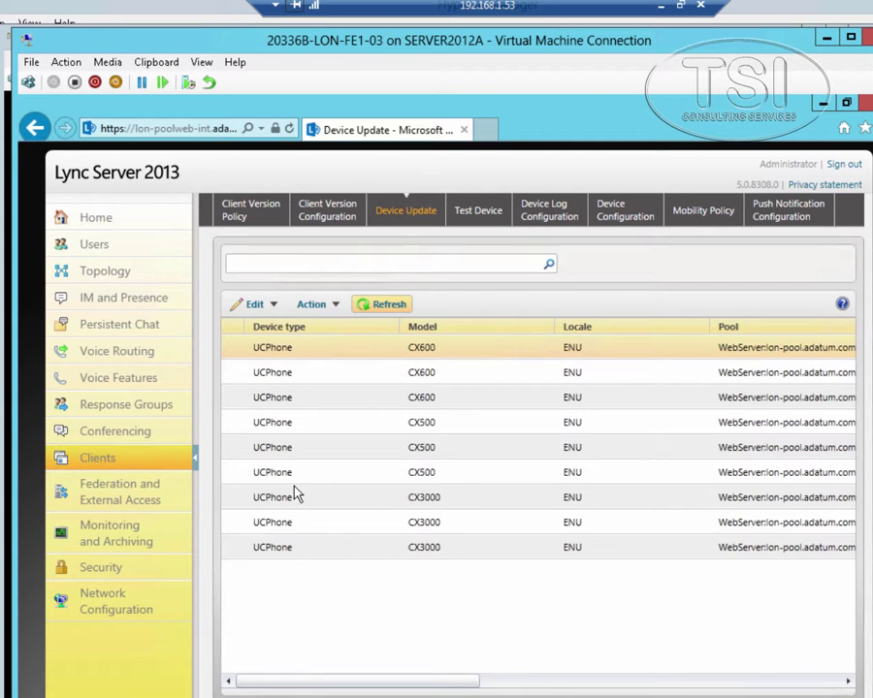
{"action": "left_click", "coordinate": [485, 215]}
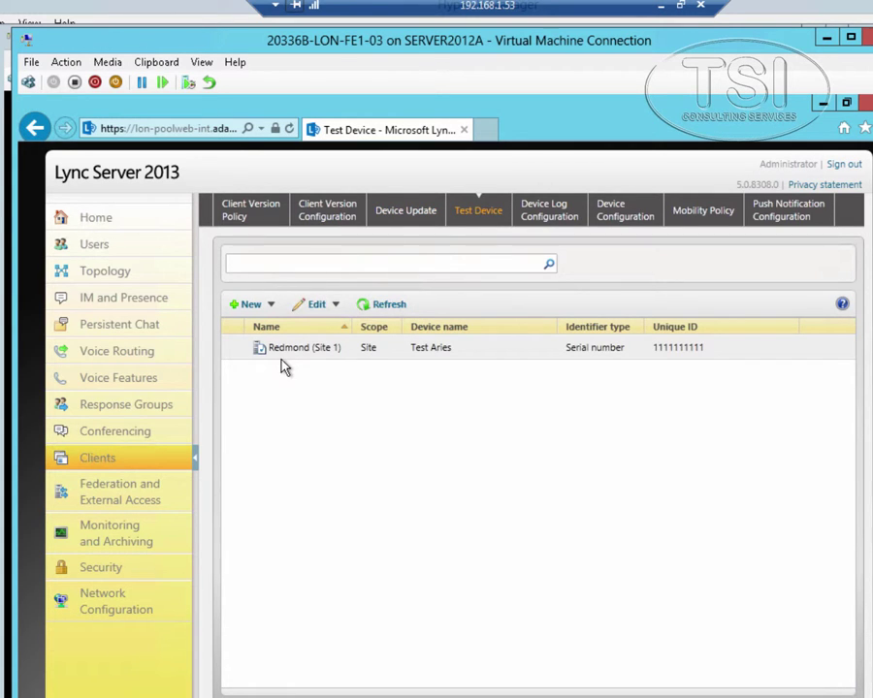
{"action": "left_click", "coordinate": [285, 355]}
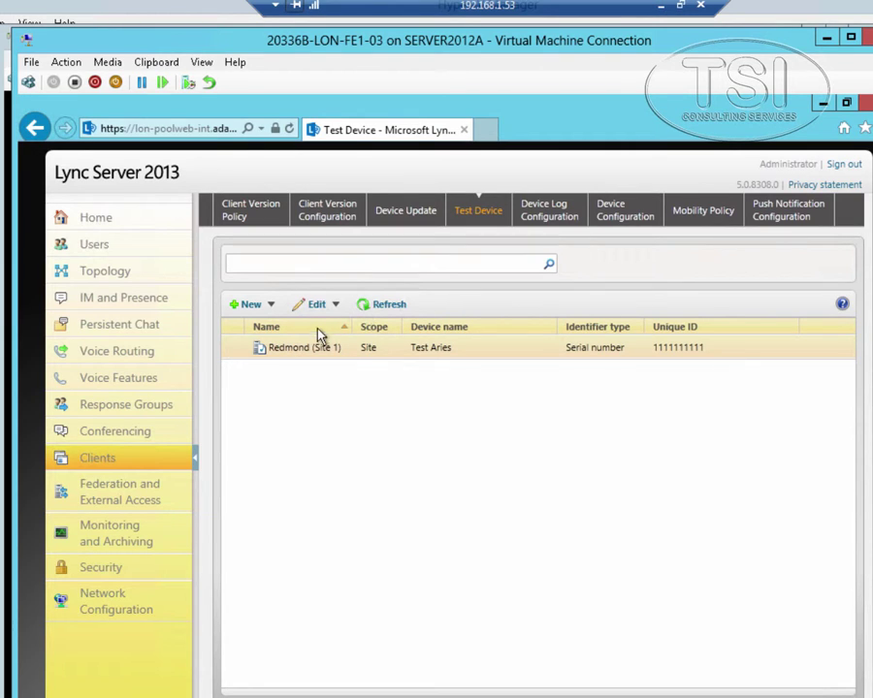
{"action": "left_click", "coordinate": [334, 304]}
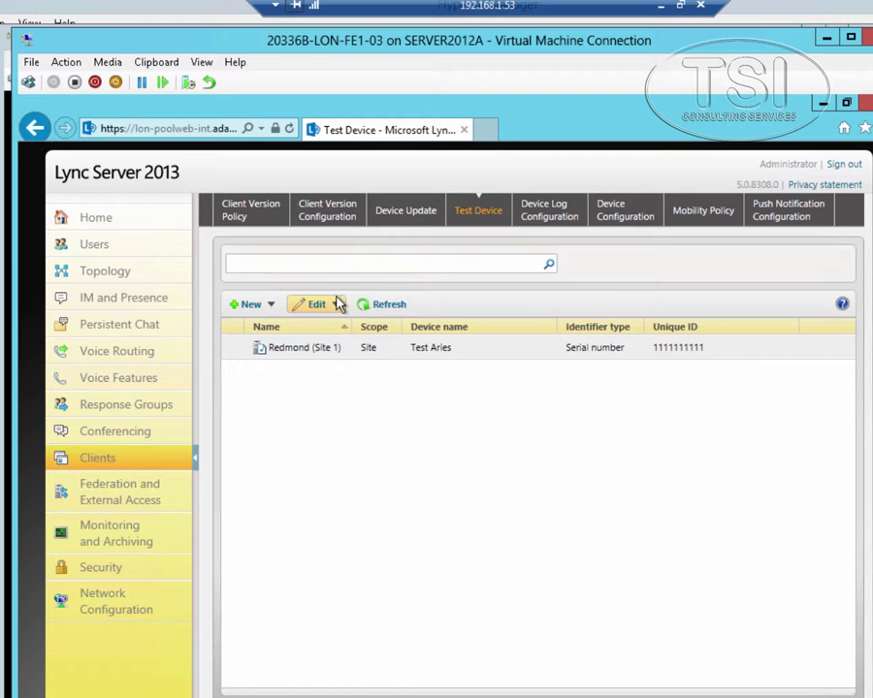
{"action": "left_click", "coordinate": [333, 306]}
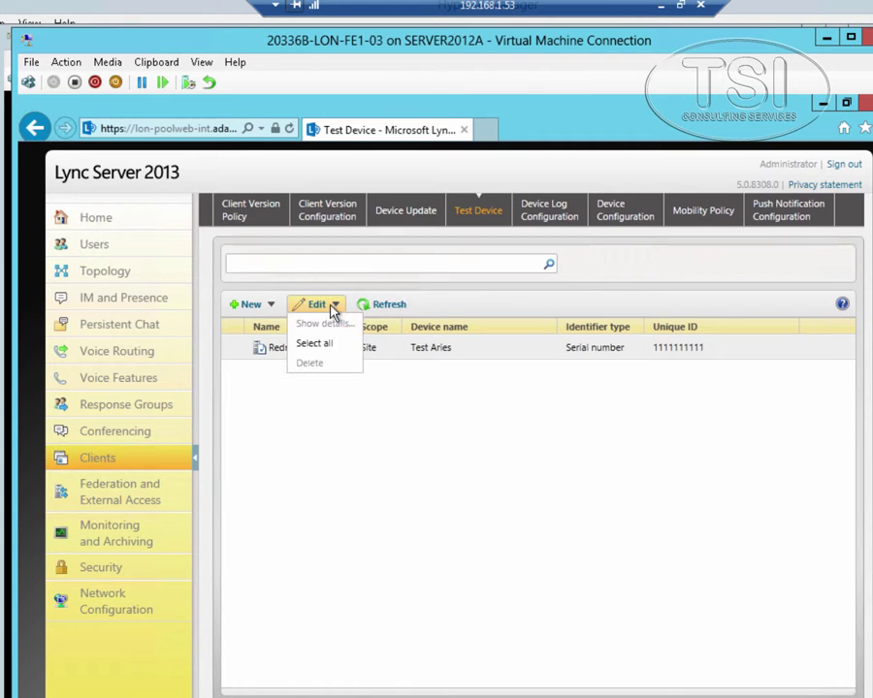
{"action": "left_click", "coordinate": [275, 355]}
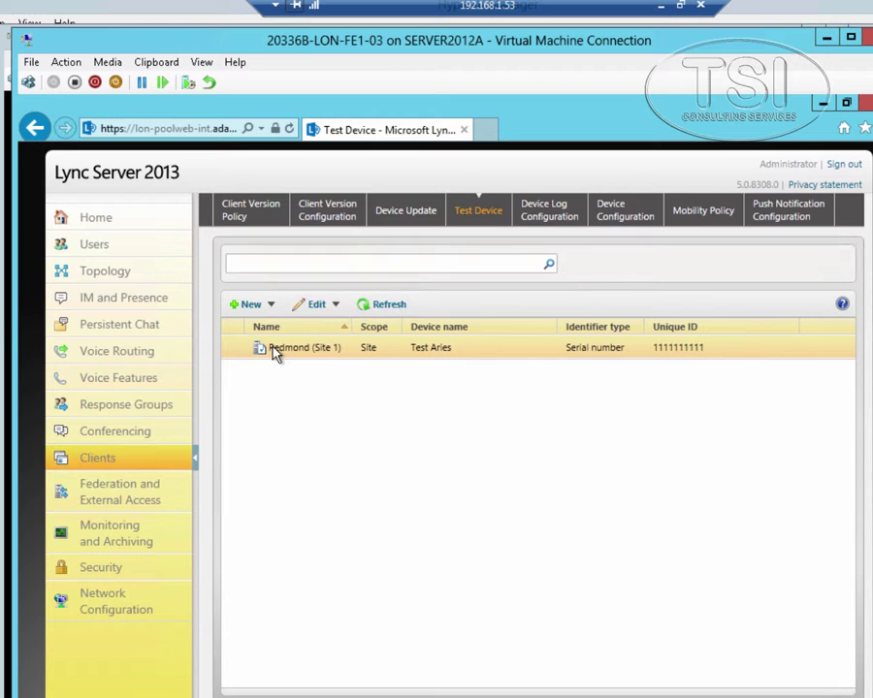
{"action": "right_click", "coordinate": [277, 352]}
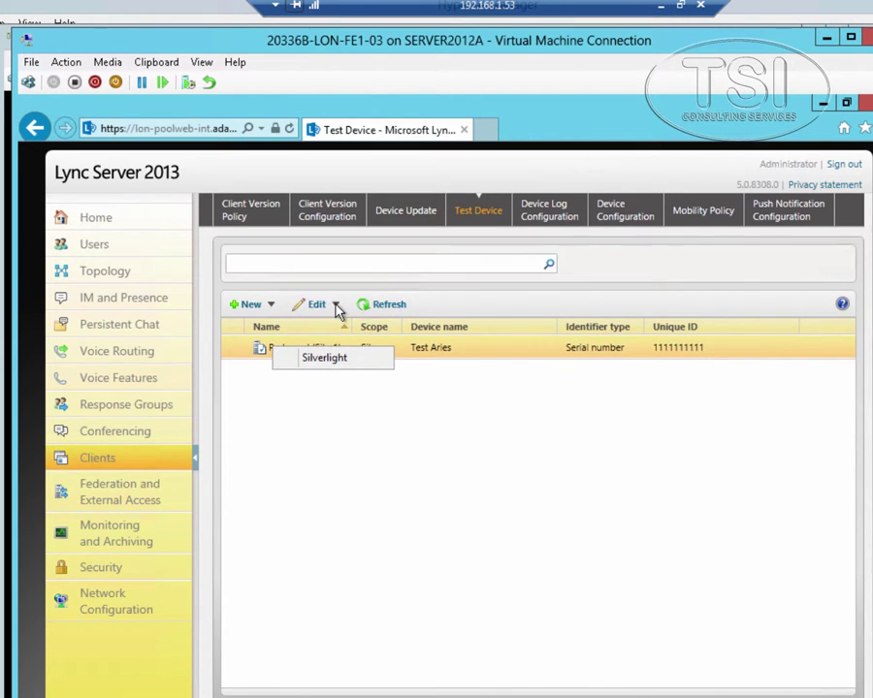
{"action": "left_click", "coordinate": [337, 307]}
{"action": "left_click", "coordinate": [336, 308]}
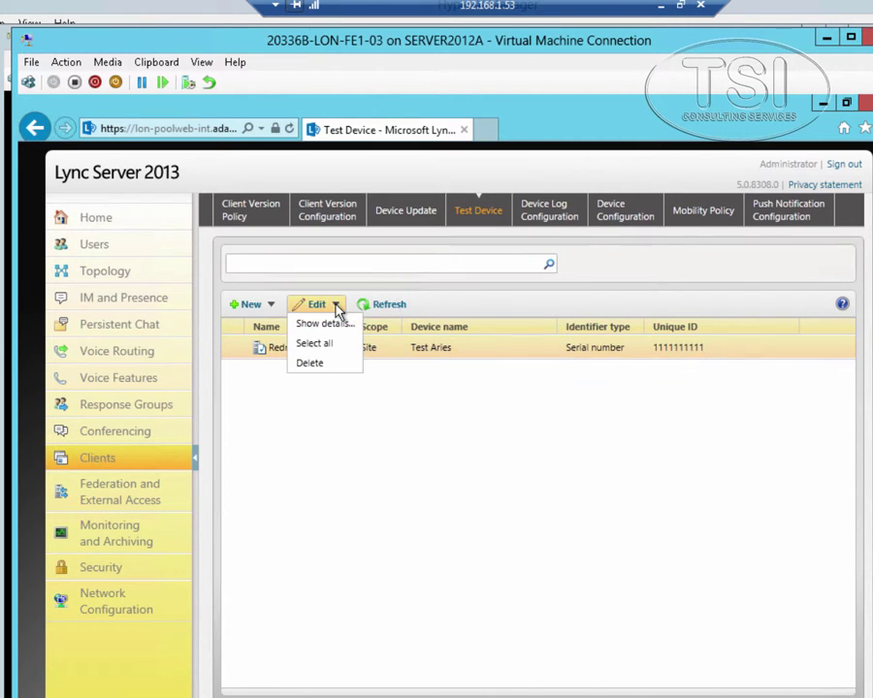
{"action": "left_click", "coordinate": [309, 364]}
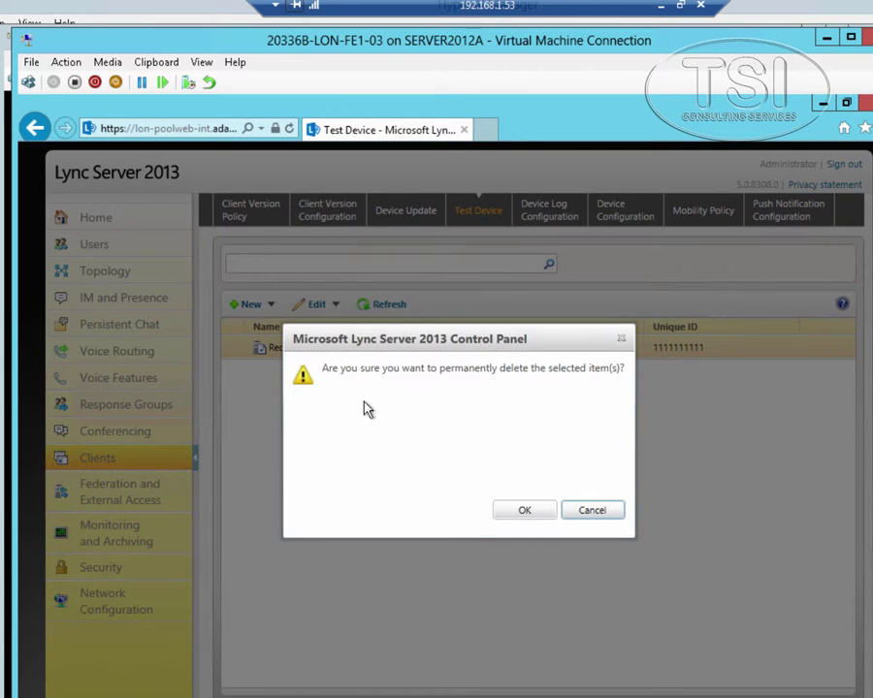
{"action": "left_click", "coordinate": [520, 512]}
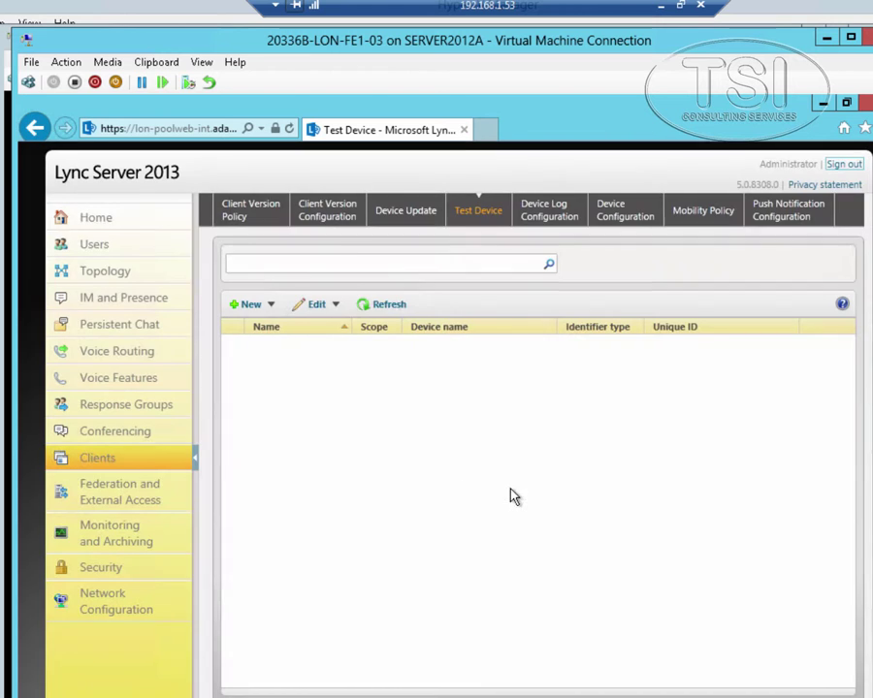
{"action": "left_click", "coordinate": [266, 306]}
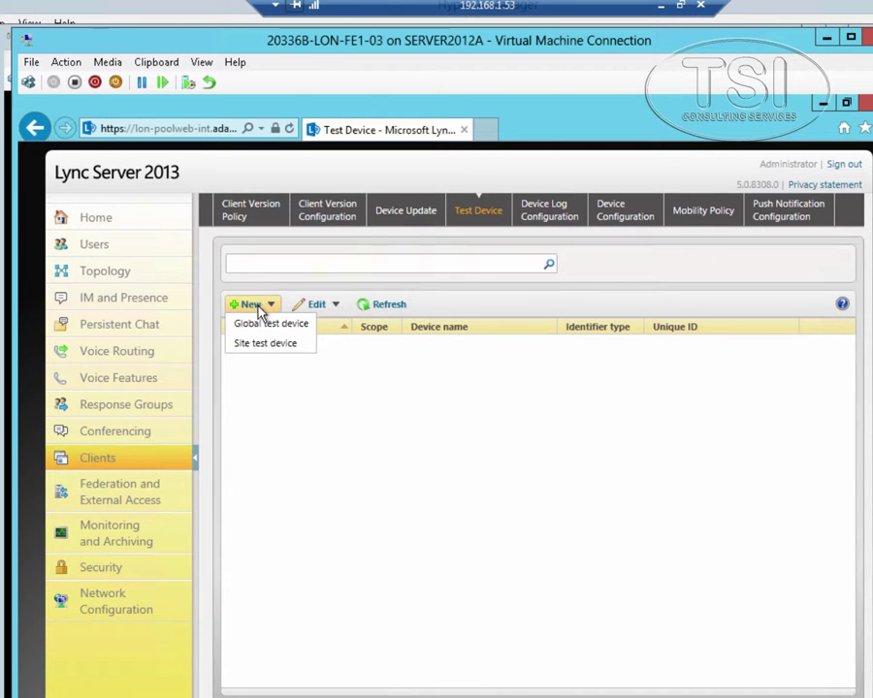
{"action": "left_click", "coordinate": [271, 347]}
{"action": "left_click", "coordinate": [320, 365]}
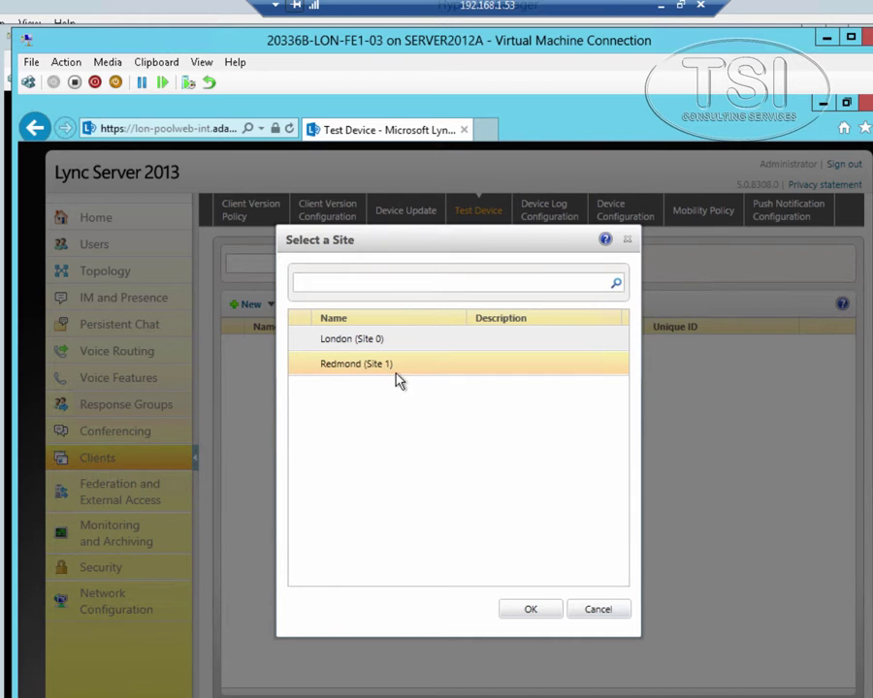
{"action": "left_click", "coordinate": [519, 613]}
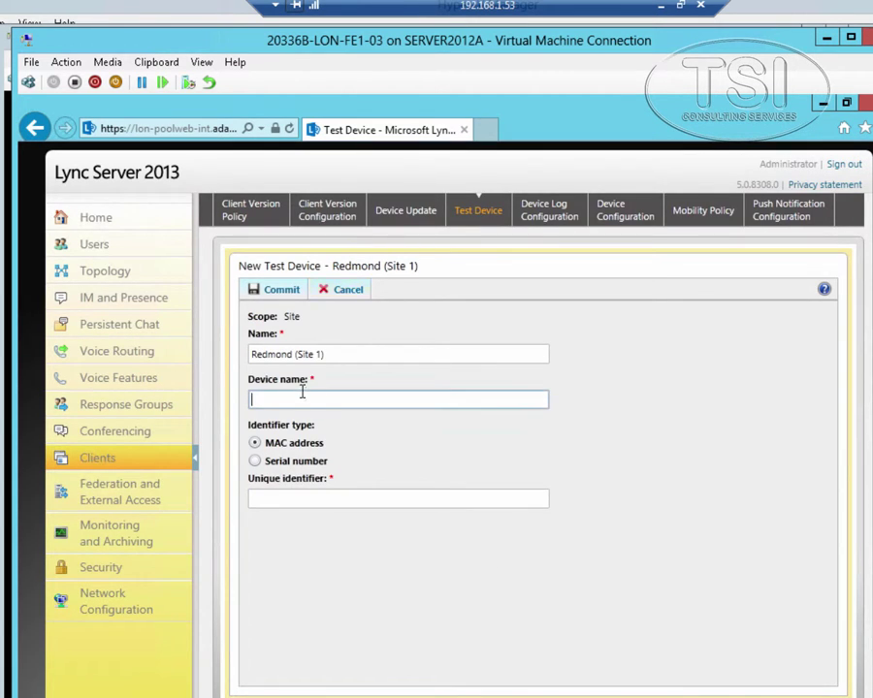
{"action": "type", "text": "Test Aries"}
{"action": "left_click", "coordinate": [296, 463]}
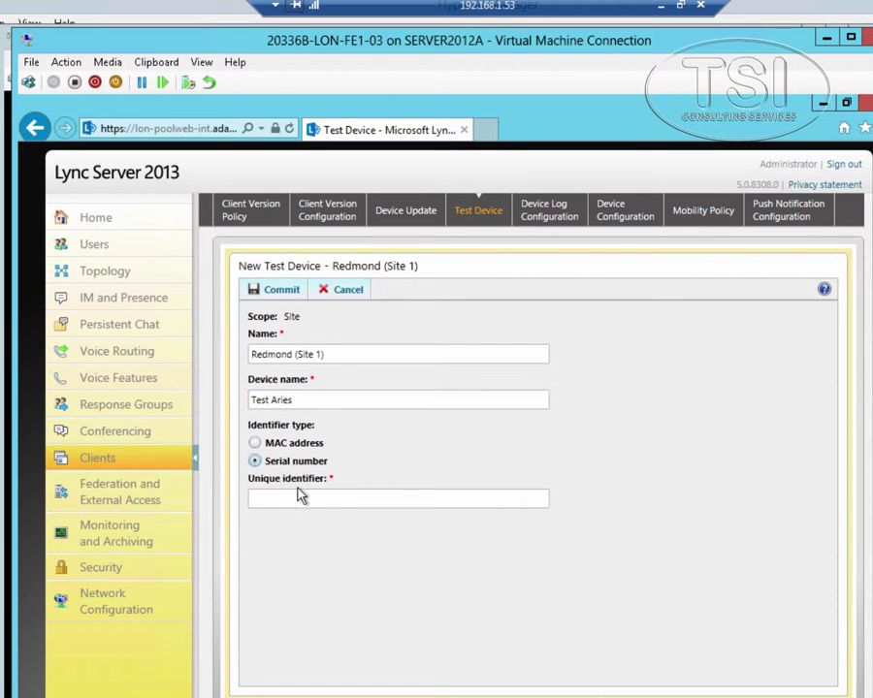
{"action": "left_click", "coordinate": [313, 501]}
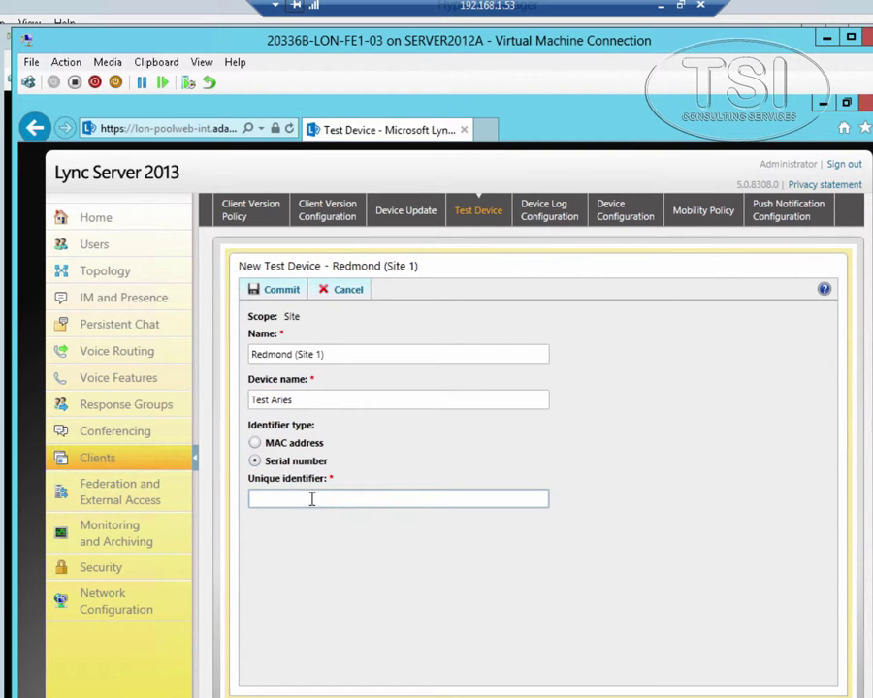
{"action": "type", "text": "1111111111"}
{"action": "left_click", "coordinate": [291, 291]}
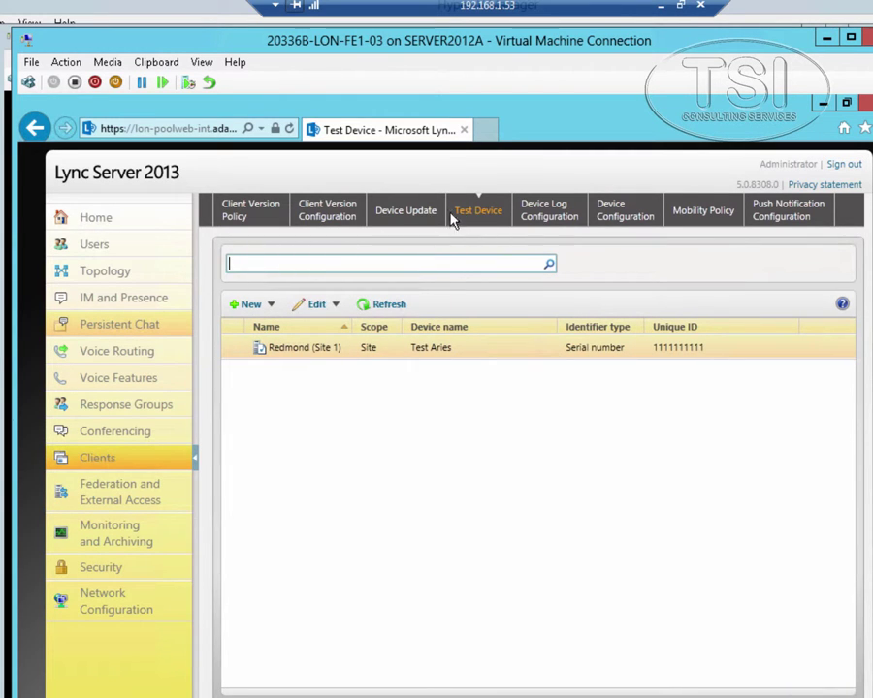
Step: Select all nine phone updates in the Device Update list
{"action": "left_click", "coordinate": [546, 217]}
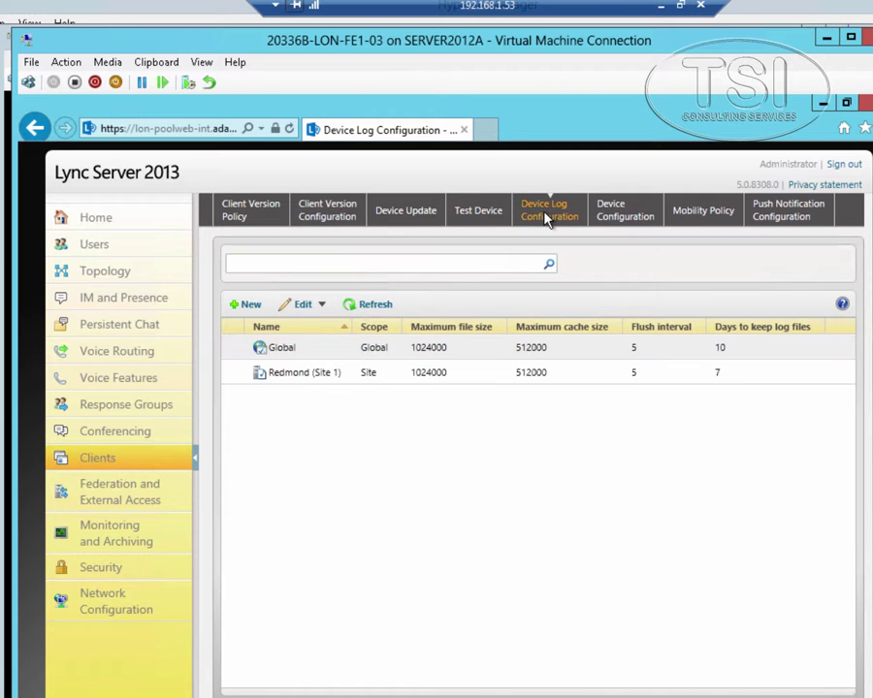
{"action": "left_click", "coordinate": [418, 220]}
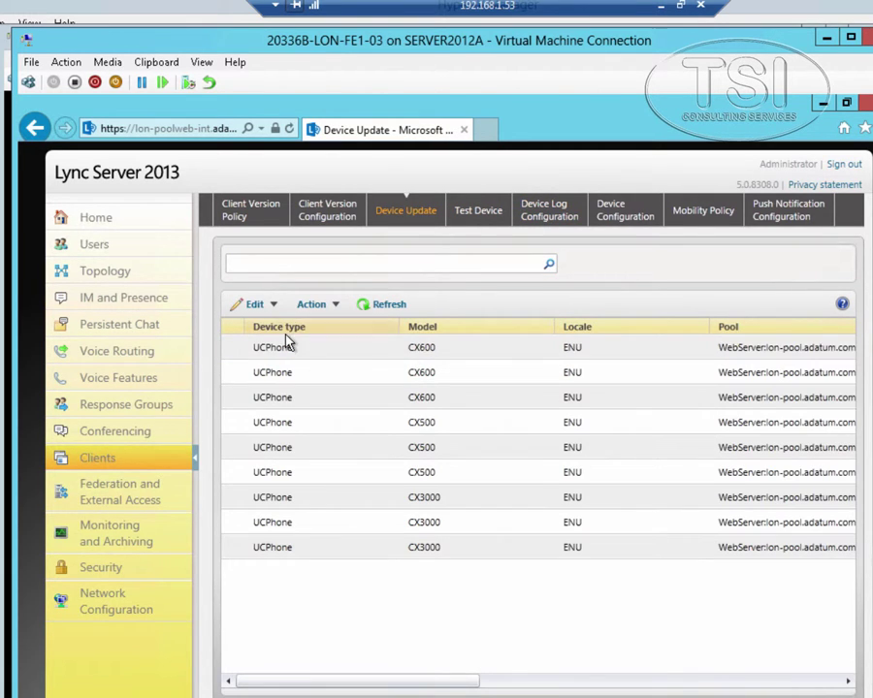
{"action": "left_click", "coordinate": [277, 351]}
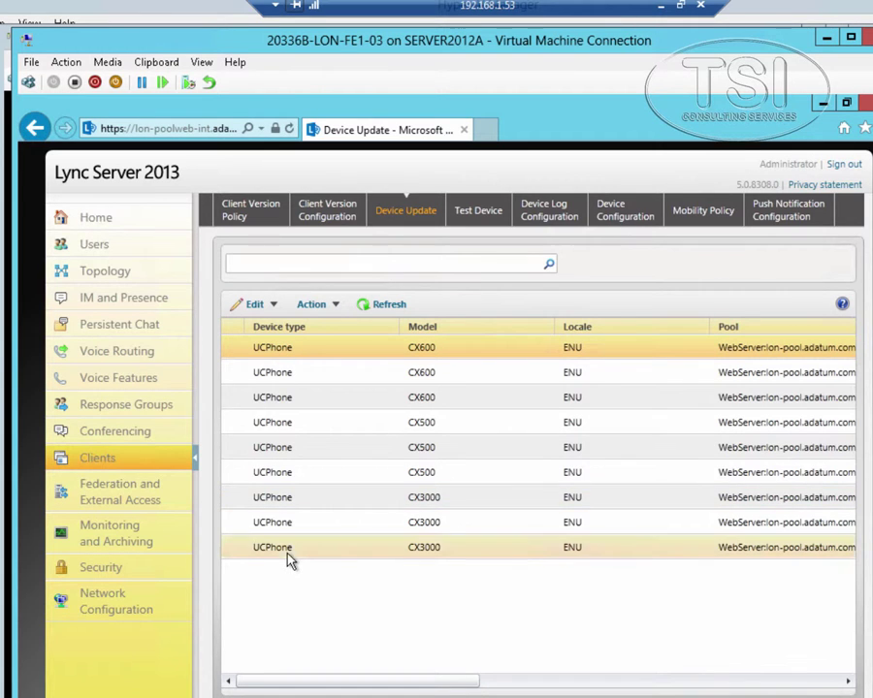
{"action": "left_click", "coordinate": [288, 559], "text": "shift"}
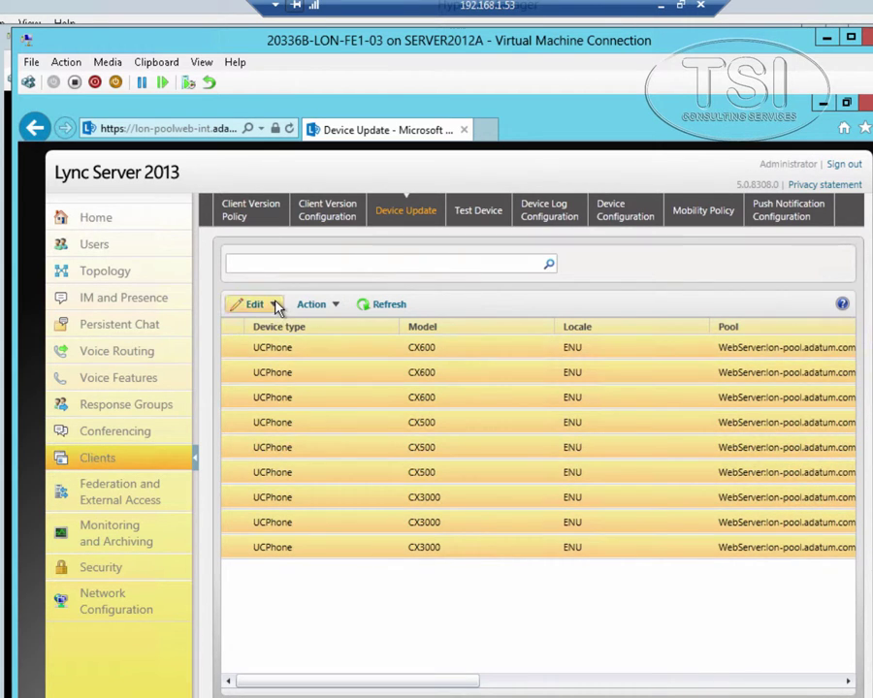
{"action": "left_click", "coordinate": [261, 304]}
{"action": "left_click", "coordinate": [332, 305]}
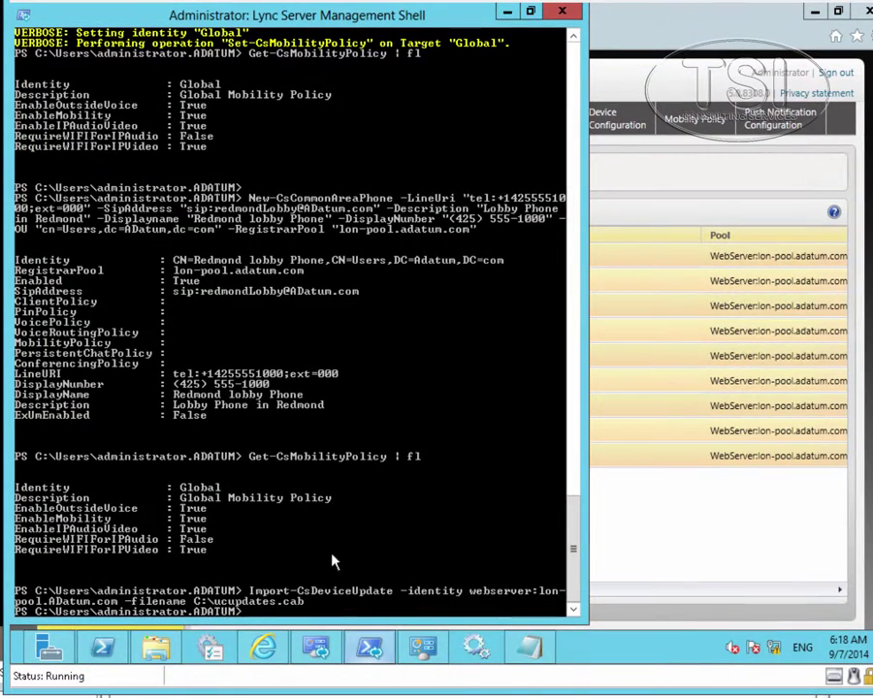
Step: Run the pasted Global Set-CsMobilityPolicy command with -Verbose, then verify with 'Get-CsMobilityPolicy | fl'
{"action": "right_click", "coordinate": [147, 602]}
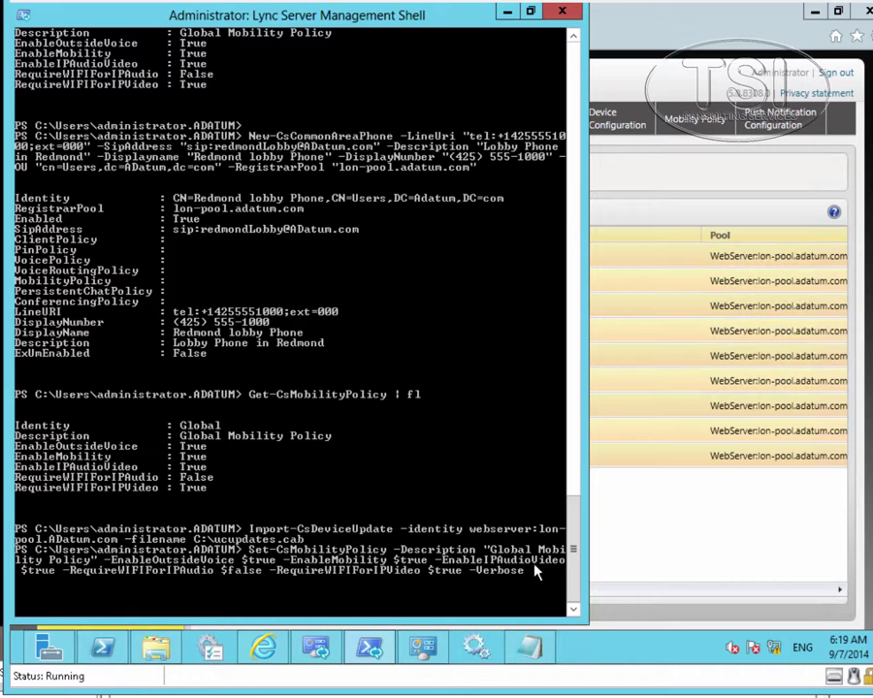
{"action": "key", "text": "Return"}
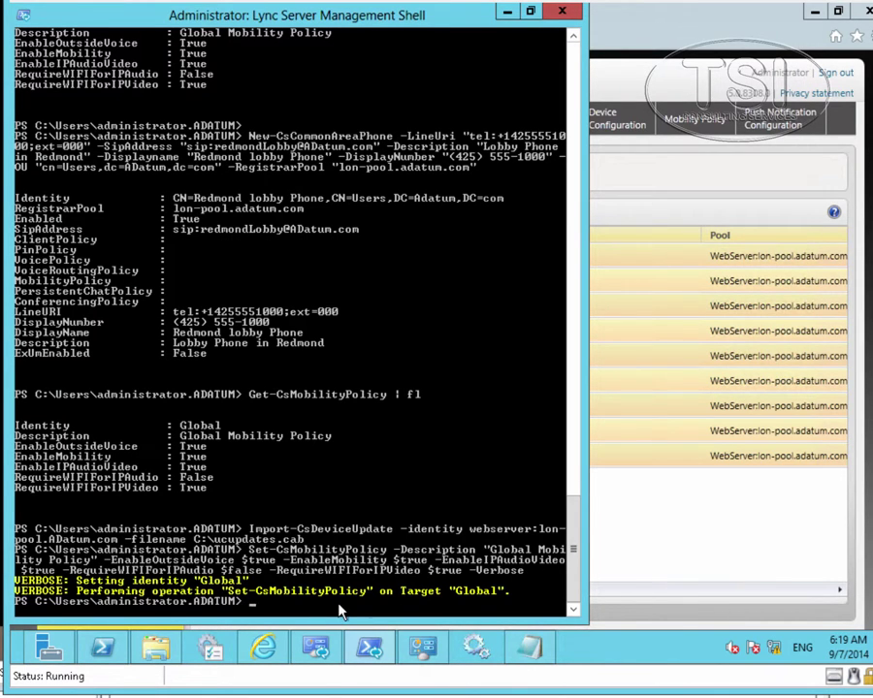
{"action": "type", "text": "get-csmobilityp"}
{"action": "key", "text": "Tab"}
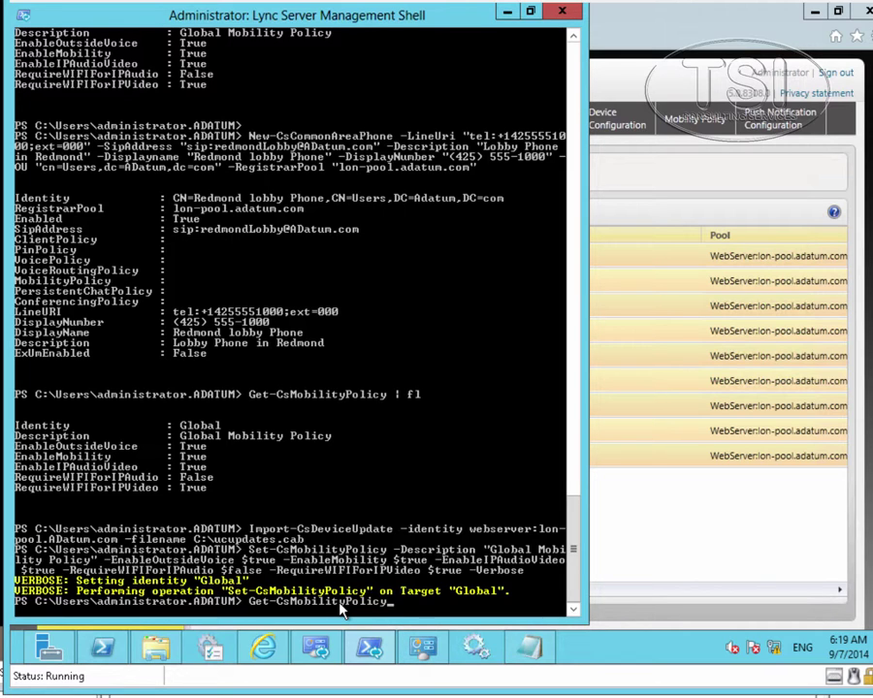
{"action": "type", "text": "| fl"}
{"action": "key", "text": "Return"}
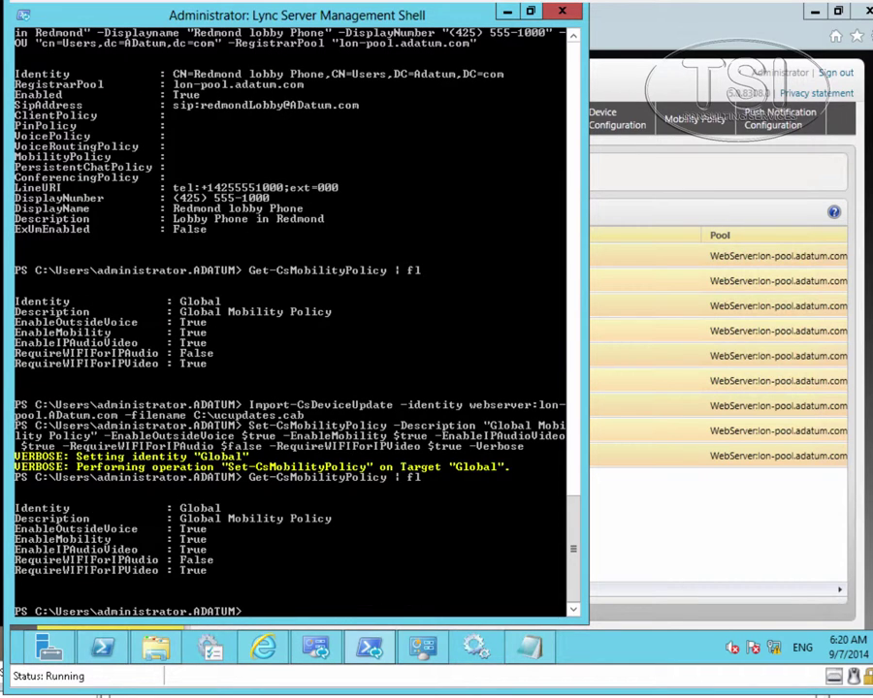